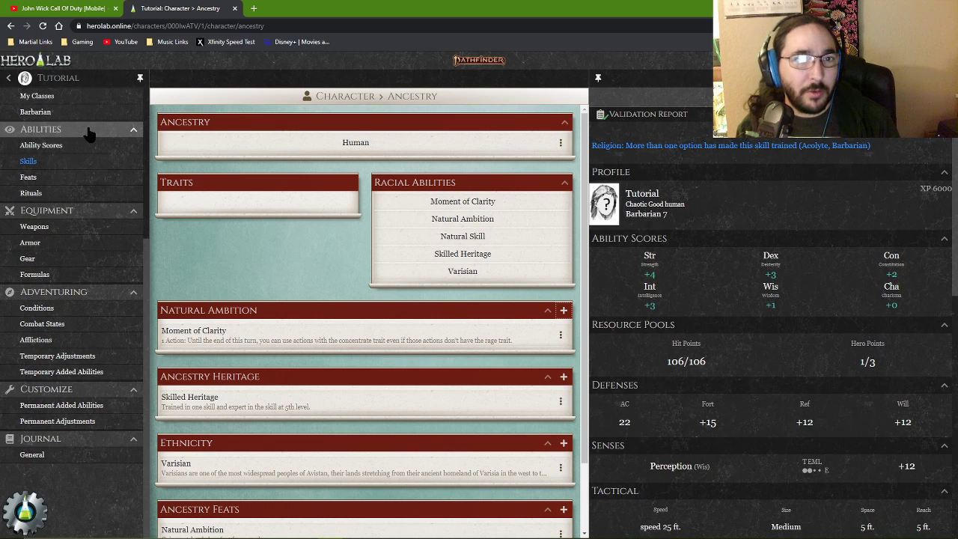
scroll(92, 150, "up", 3)
scroll(92, 150, "up", 1)
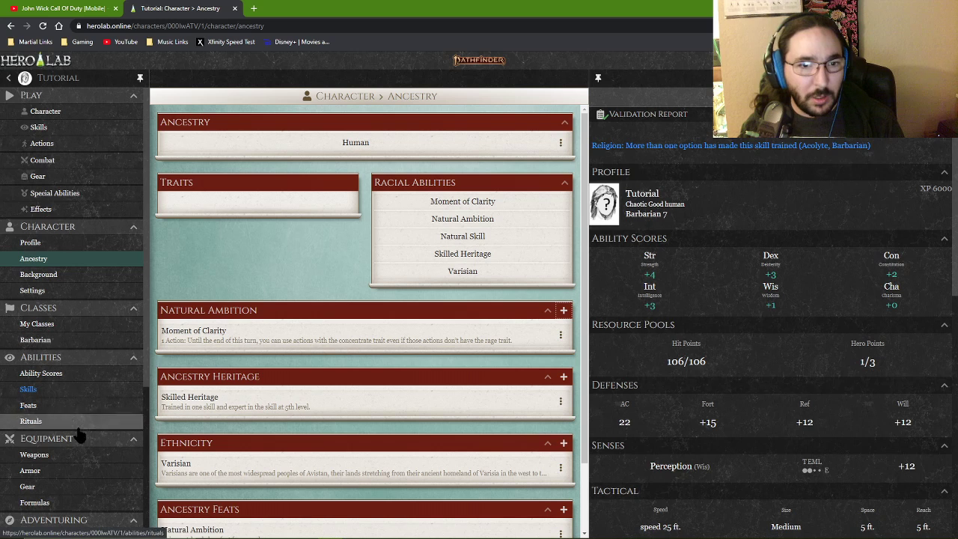
scroll(78, 440, "down", 2)
scroll(78, 440, "down", 2)
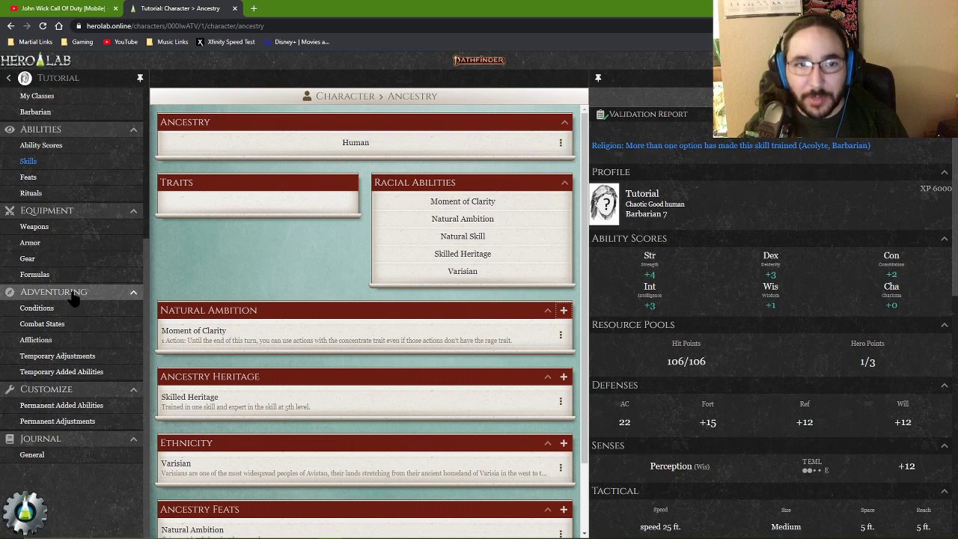
- Open the character's Weapons equipment page and start adding an item to the Weapon Storage Locker
left_click(20, 230)
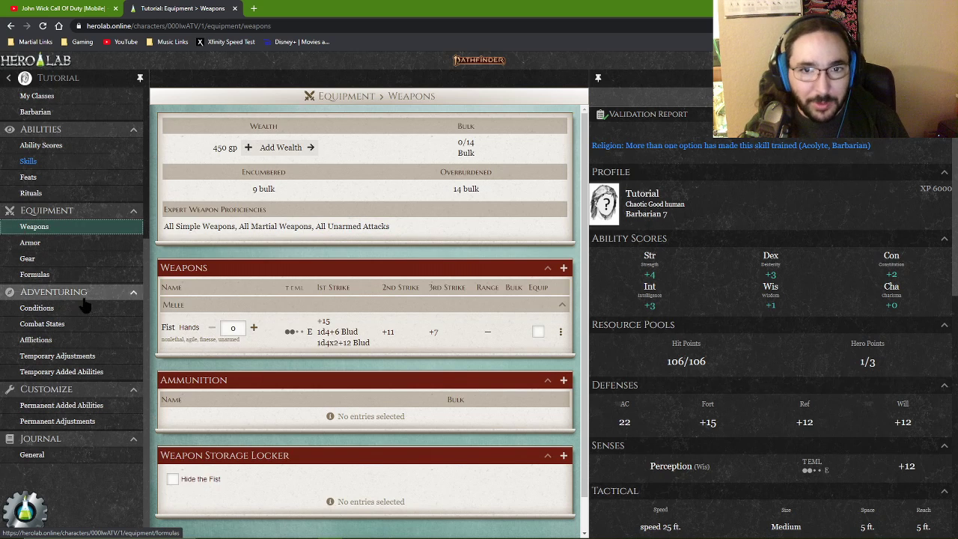
scroll(576, 440, "down", 1)
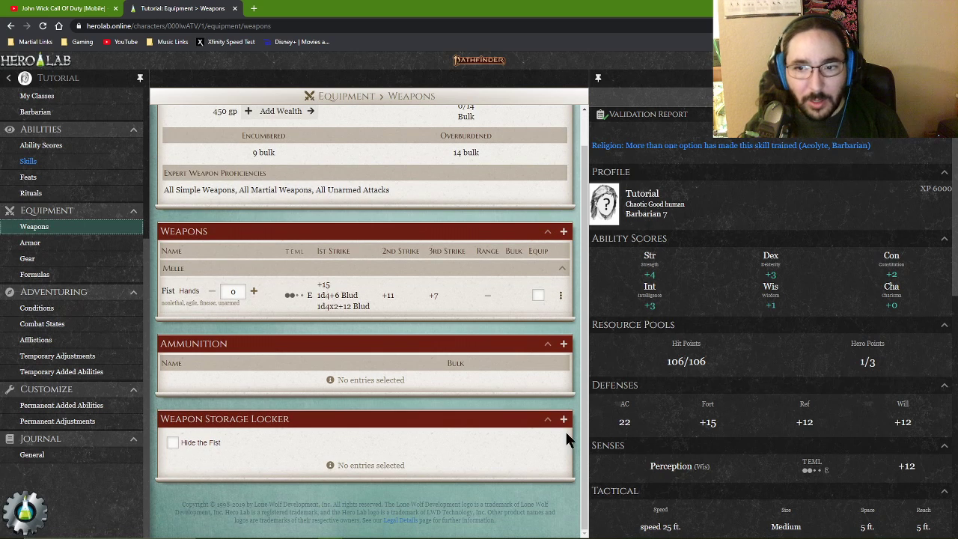
left_click(563, 420)
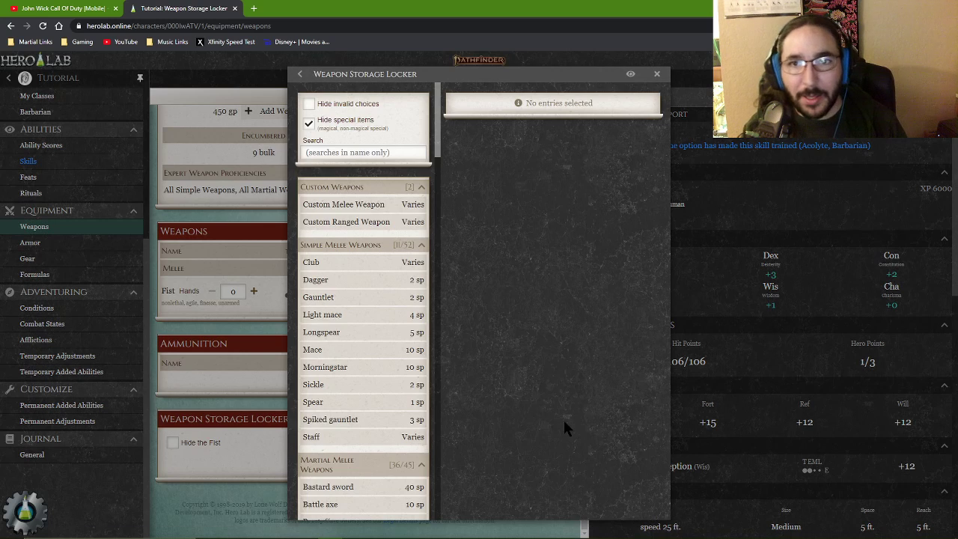
- Add one Medium Custom Melee Weapon to the storage locker for free and close the item selection
left_click(358, 209)
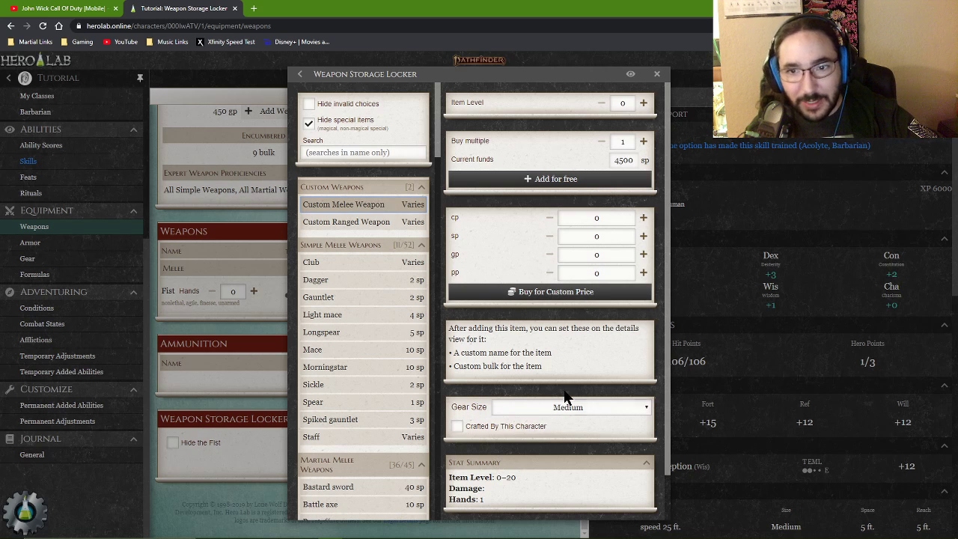
scroll(566, 396, "down", 1)
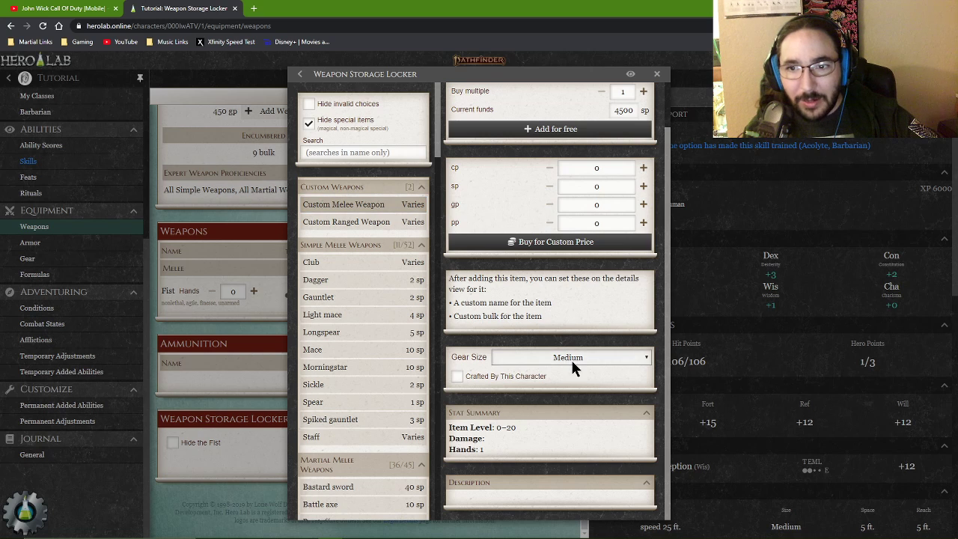
left_click(570, 357)
left_click(571, 358)
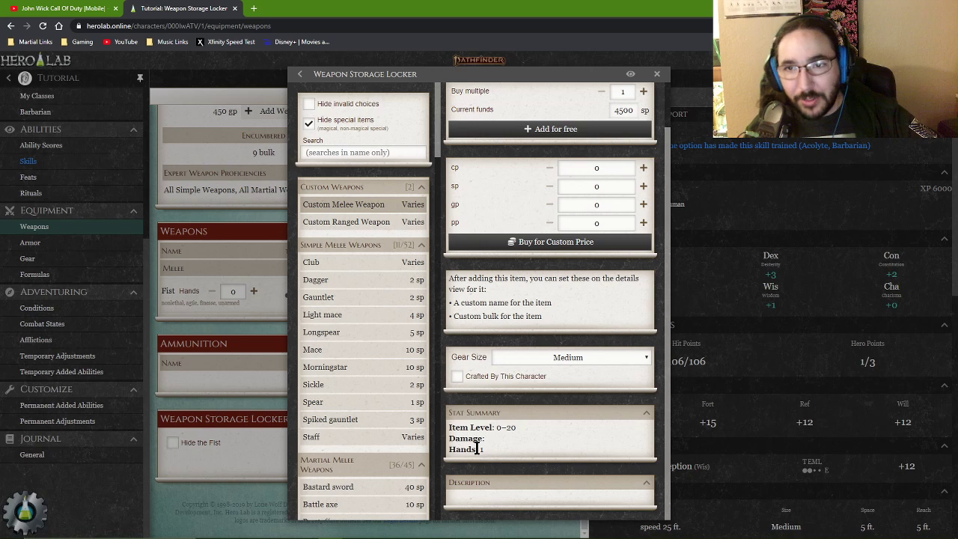
scroll(603, 222, "up", 1)
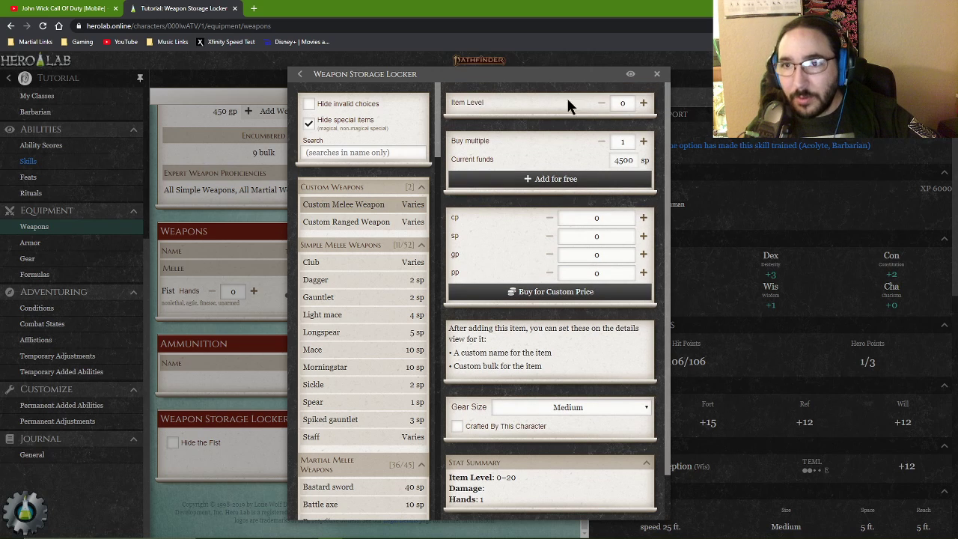
scroll(603, 279, "down", 1)
scroll(624, 238, "up", 1)
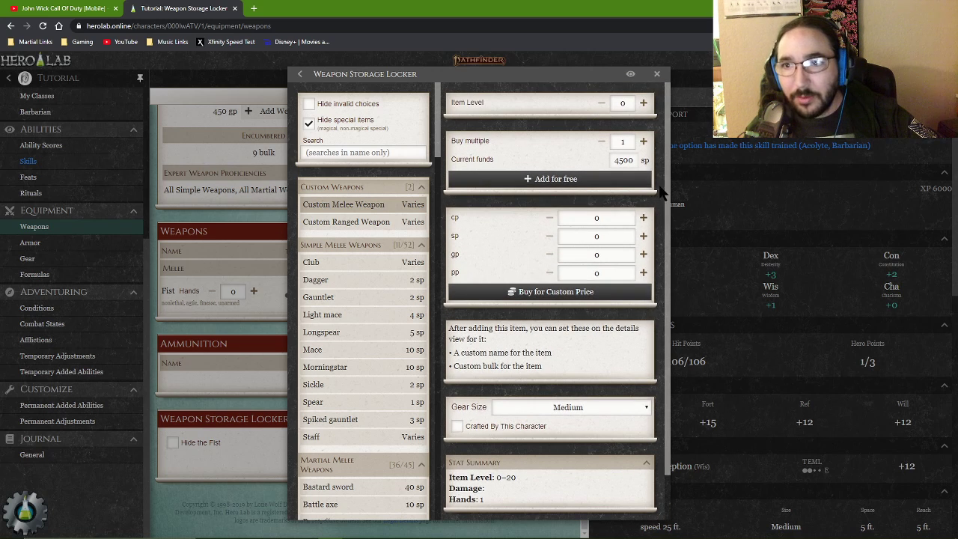
left_click(548, 180)
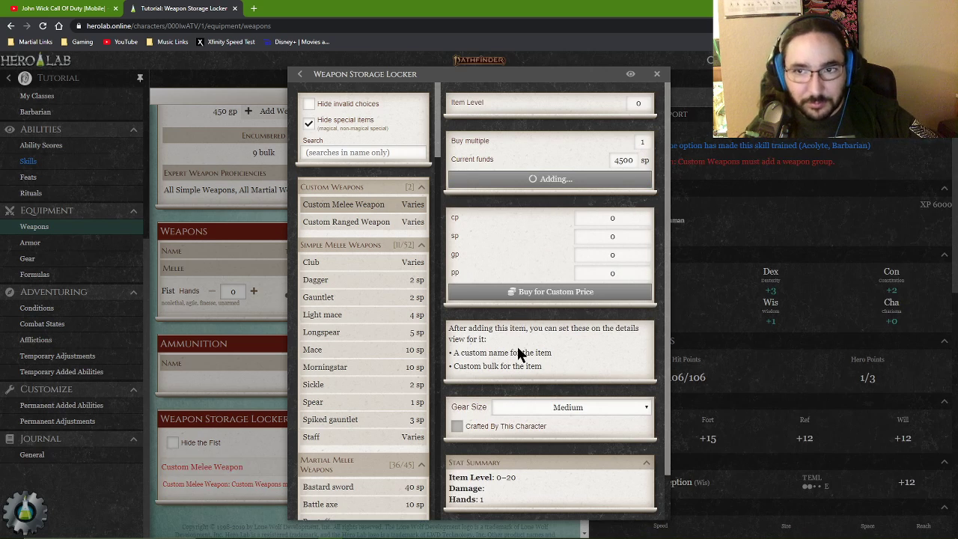
left_click(657, 74)
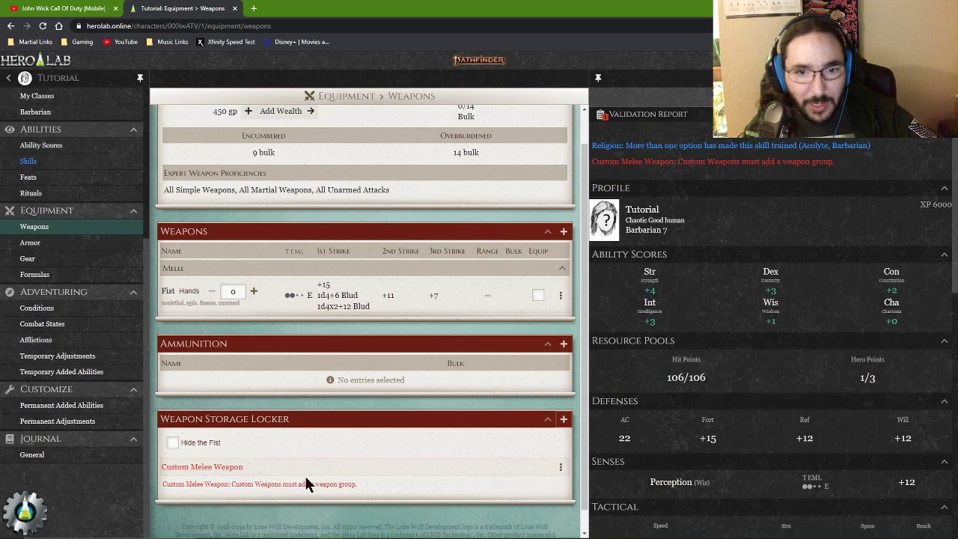
- Open the custom melee weapon in the storage locker for editing and name it "GM's Barin"
left_click(560, 468)
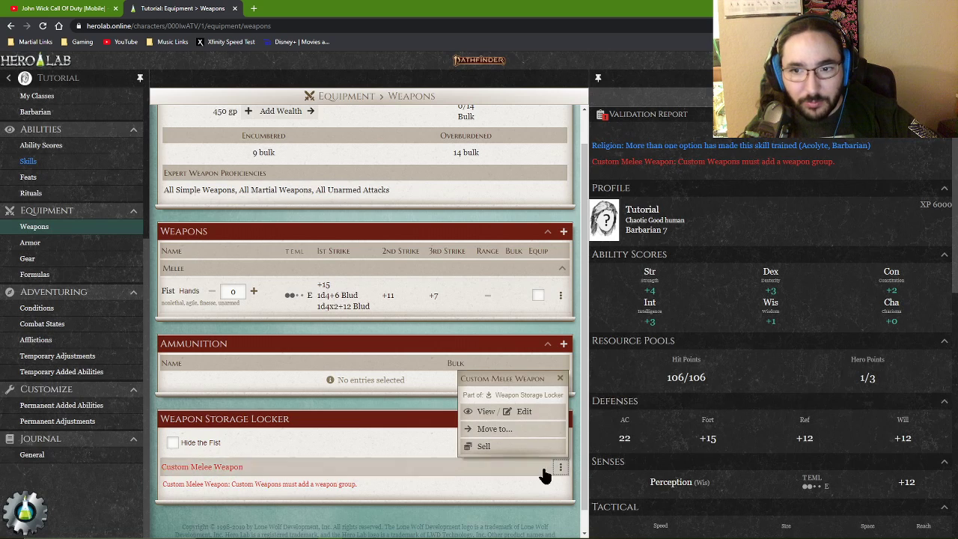
left_click(550, 489)
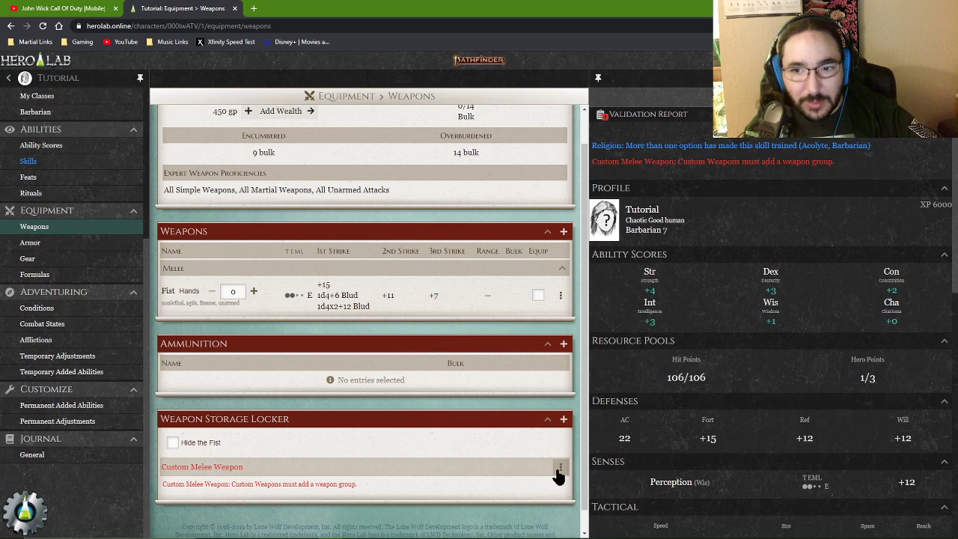
left_click(559, 470)
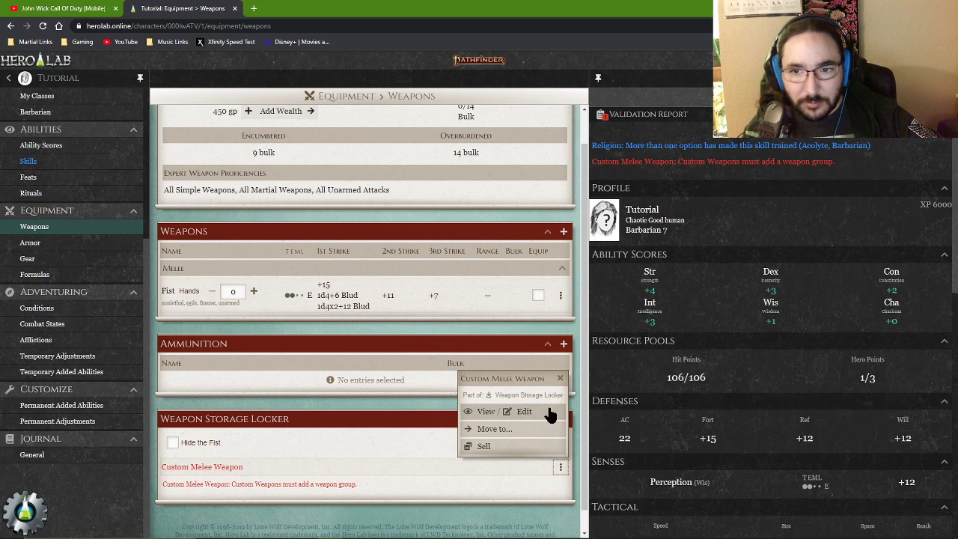
left_click(525, 413)
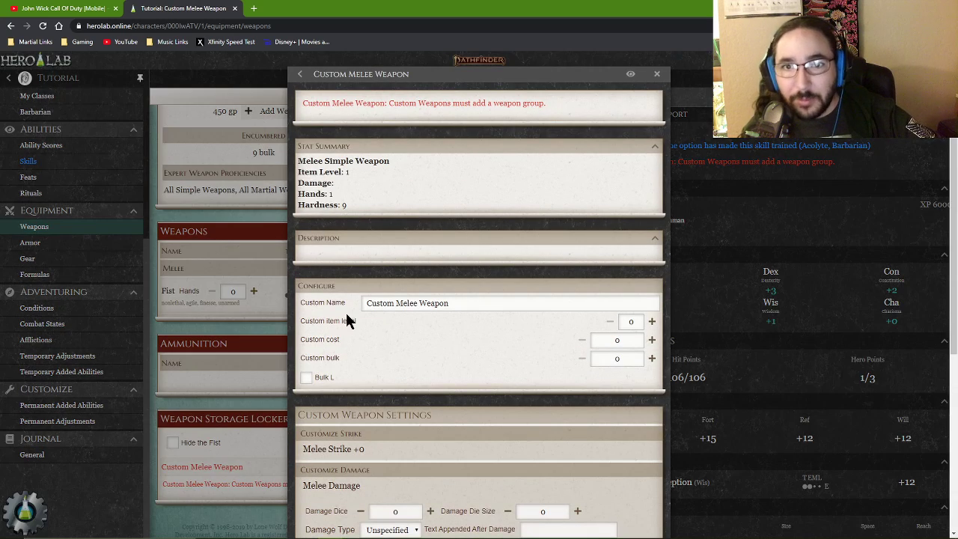
triple_click(471, 303)
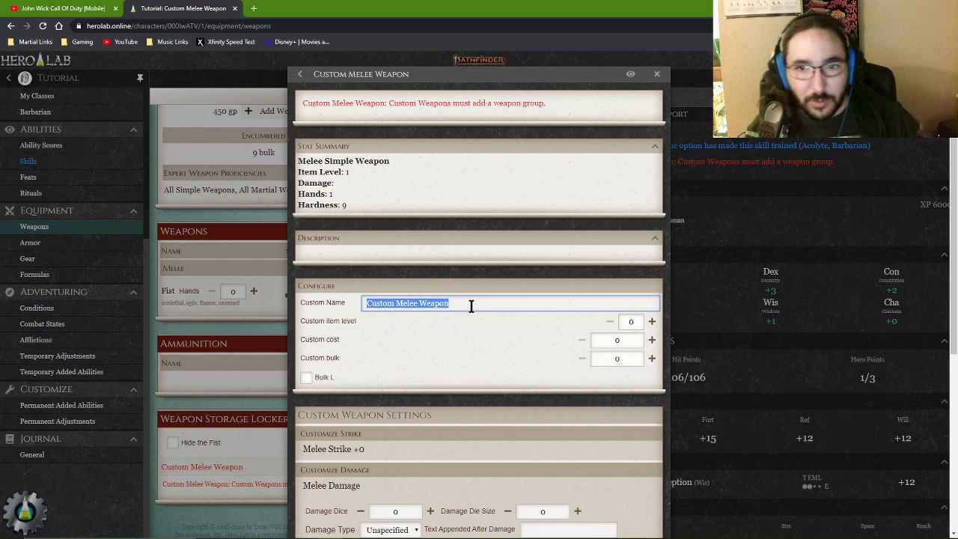
type("GTM")
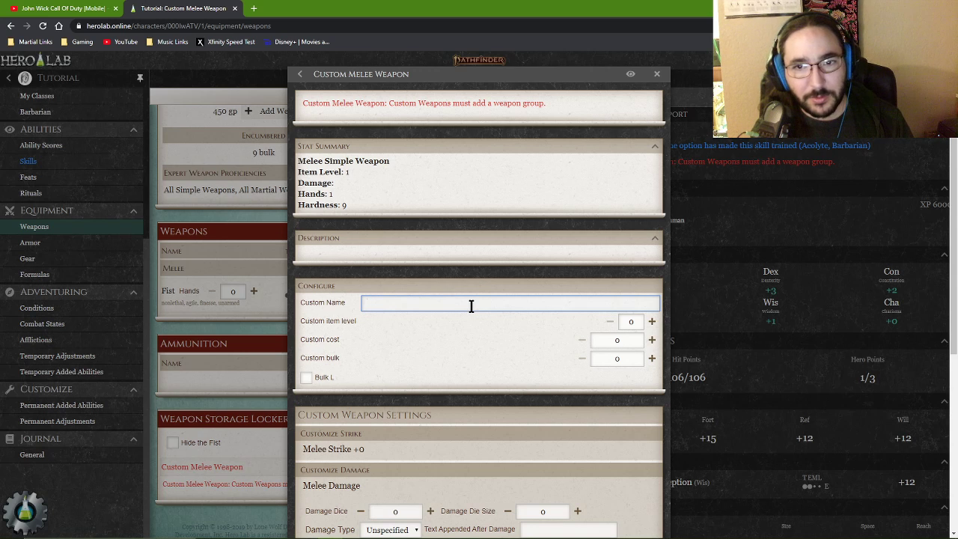
type("GM ")
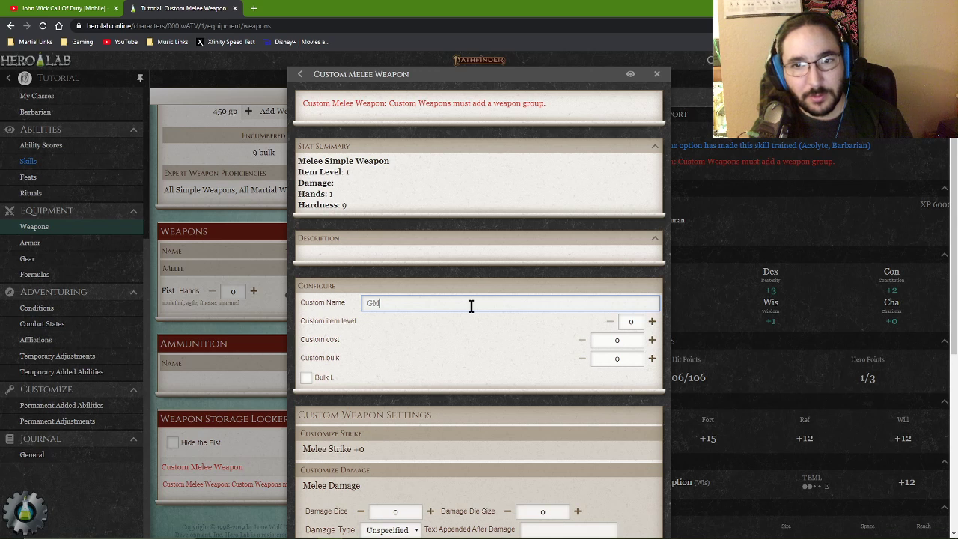
type("j's")
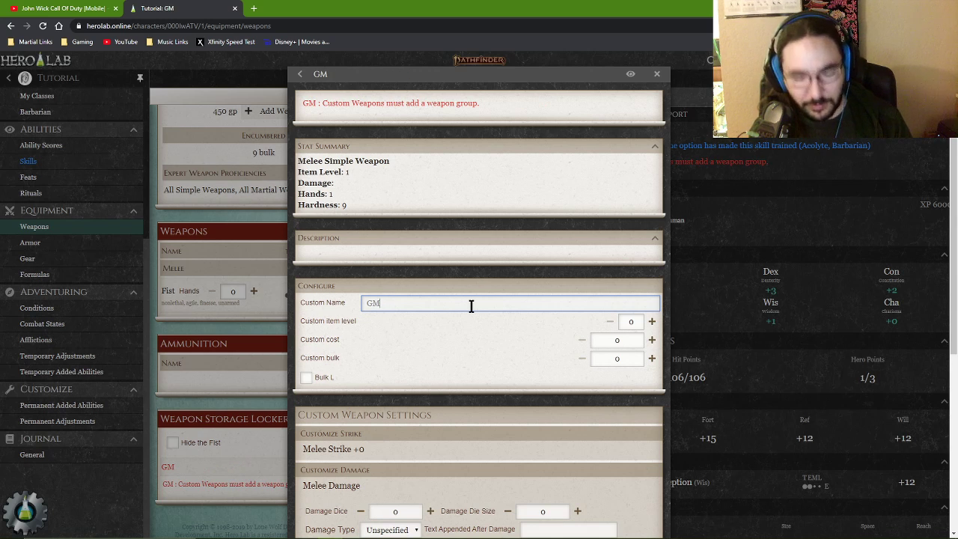
type("'s Barin")
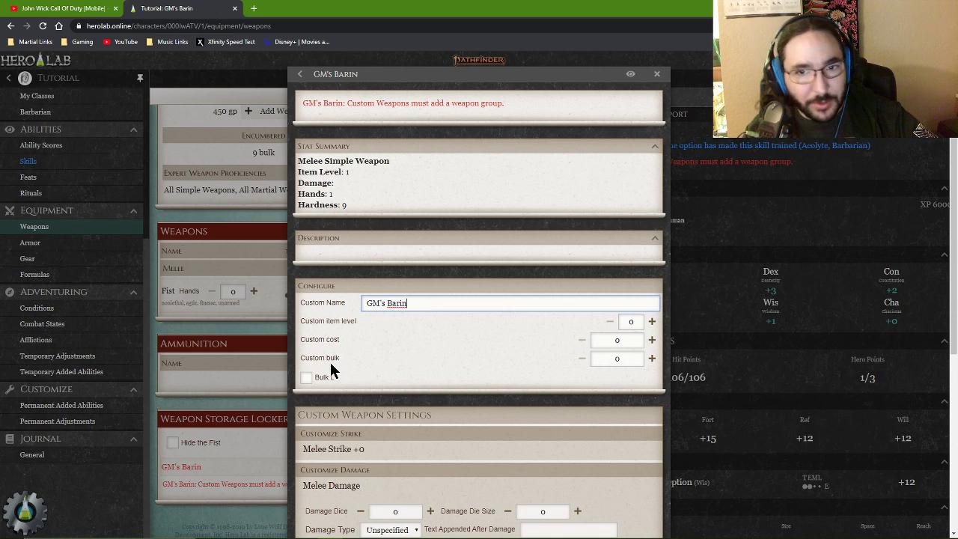
- Set the custom weapon's melee damage to 20 damage dice, die size 10 and damage type Acid
scroll(390, 382, "down", 3)
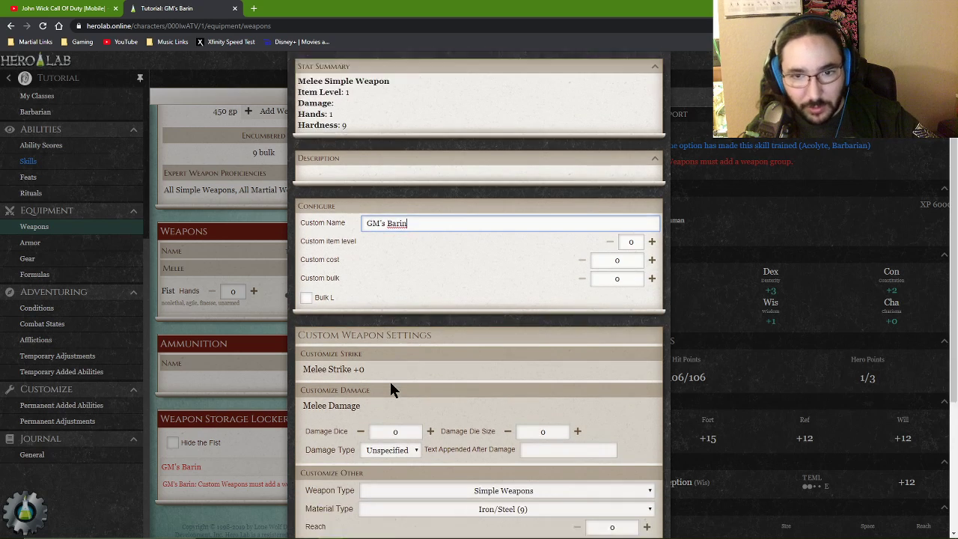
scroll(389, 379, "down", 1)
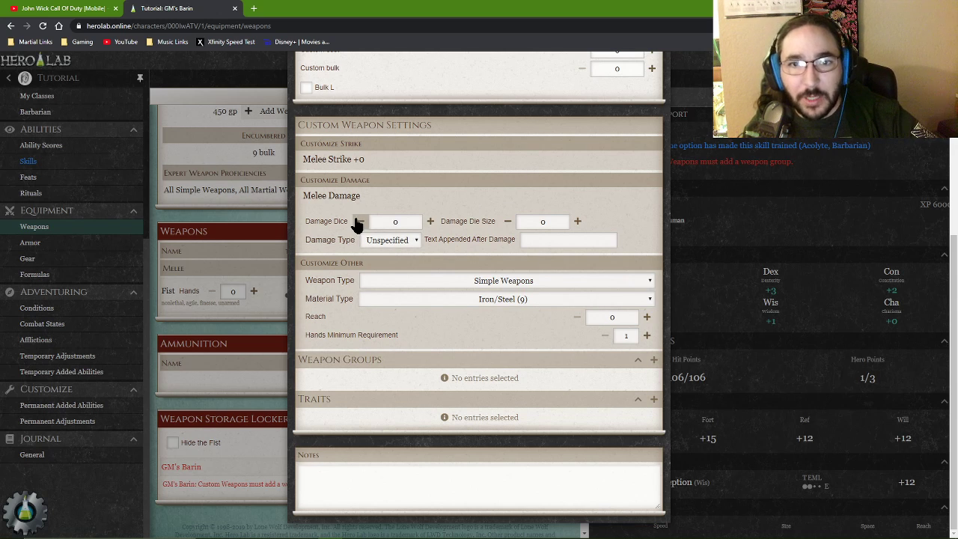
left_click(400, 222)
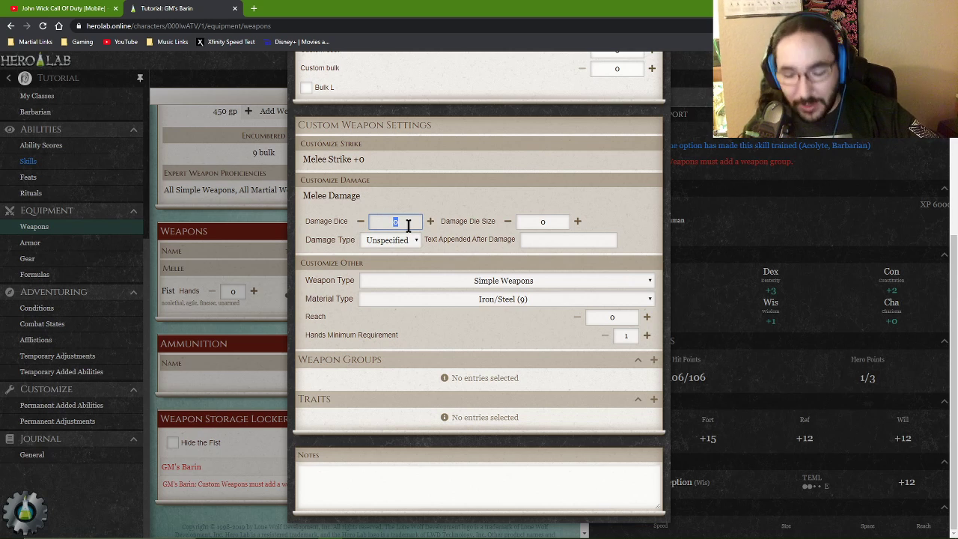
type("20")
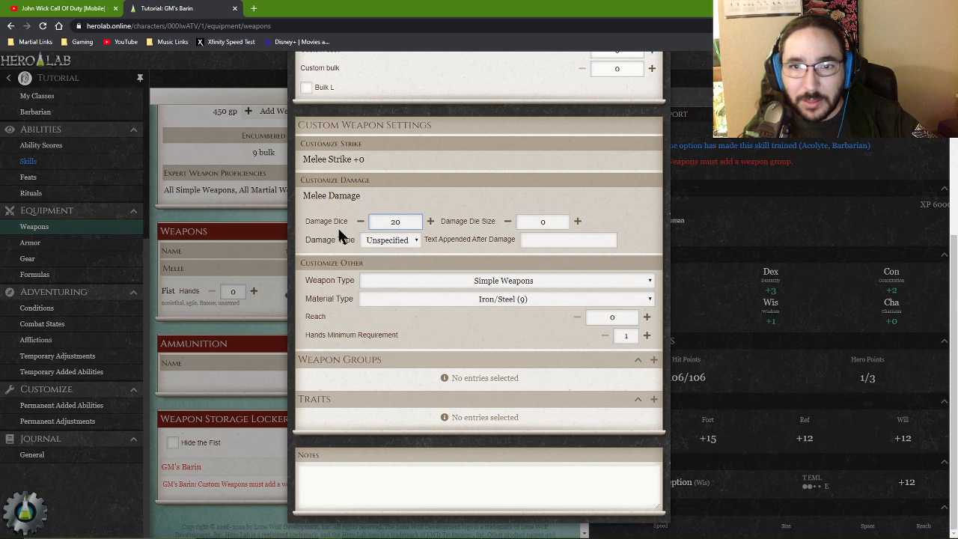
left_click(415, 239)
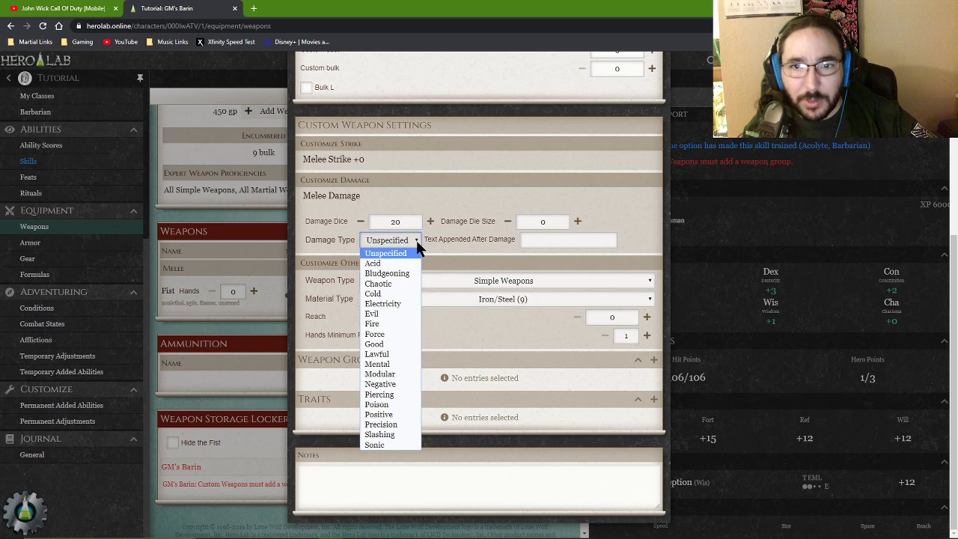
left_click(374, 263)
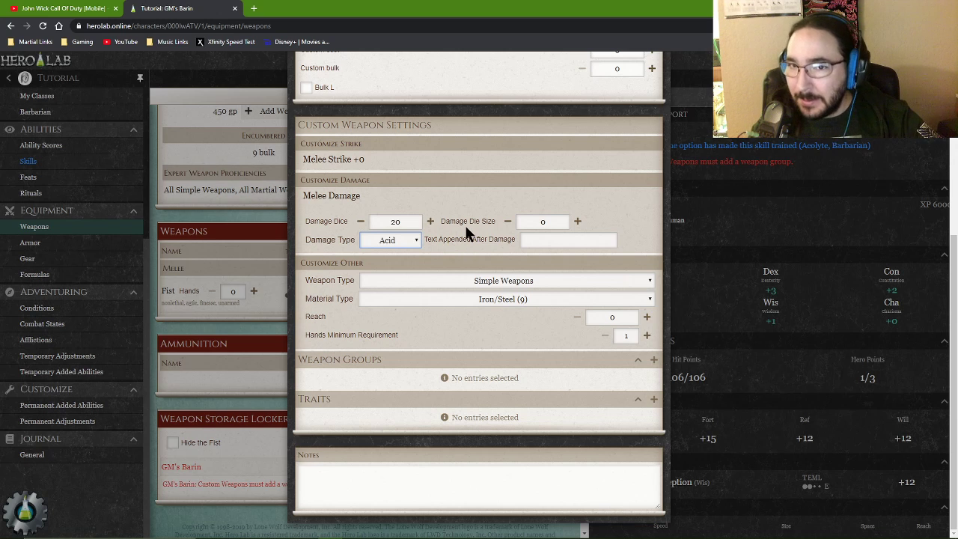
double_click(548, 221)
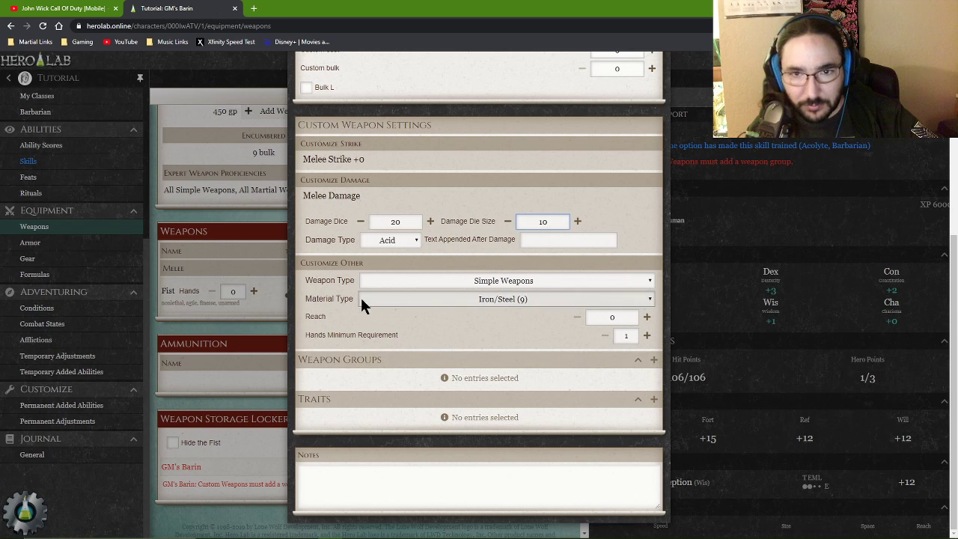
- Set the custom weapon's type to Advanced Weapons and its material to Adamantine (17)
left_click(545, 283)
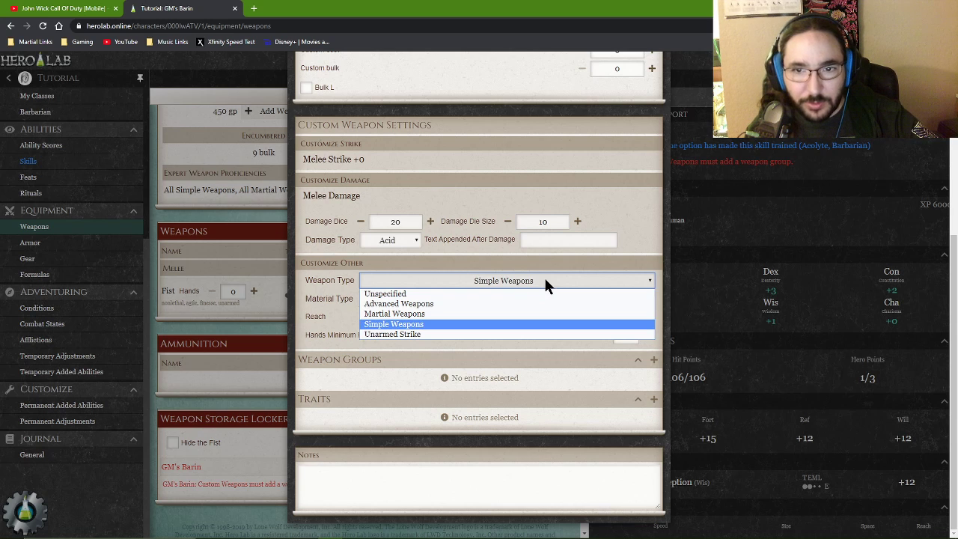
left_click(413, 303)
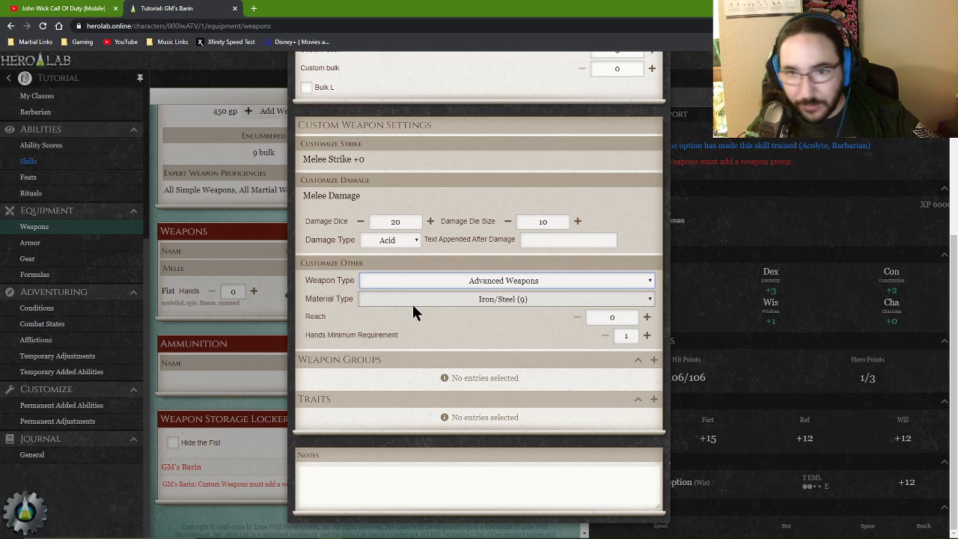
left_click(537, 301)
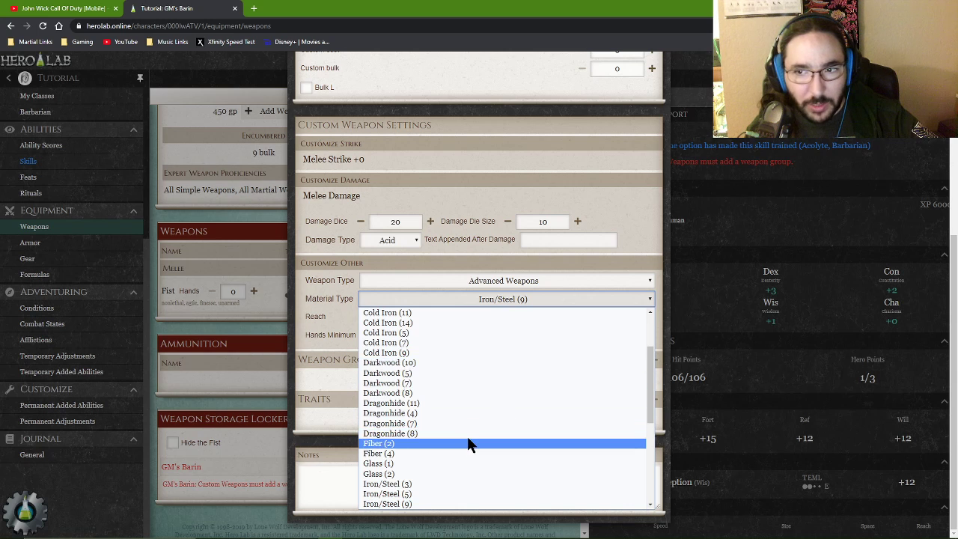
scroll(468, 442, "up", 1)
scroll(467, 437, "up", 2)
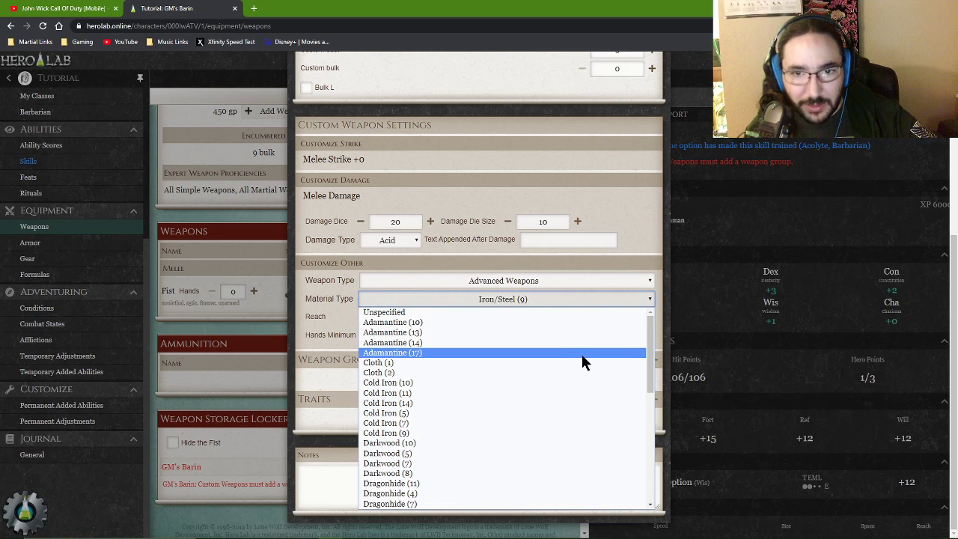
scroll(583, 357, "down", 3)
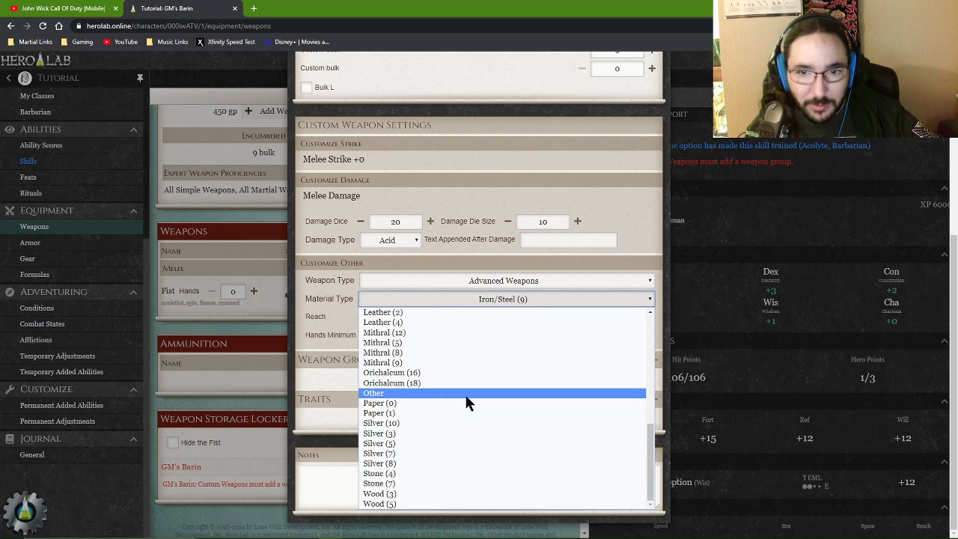
scroll(465, 403, "up", 5)
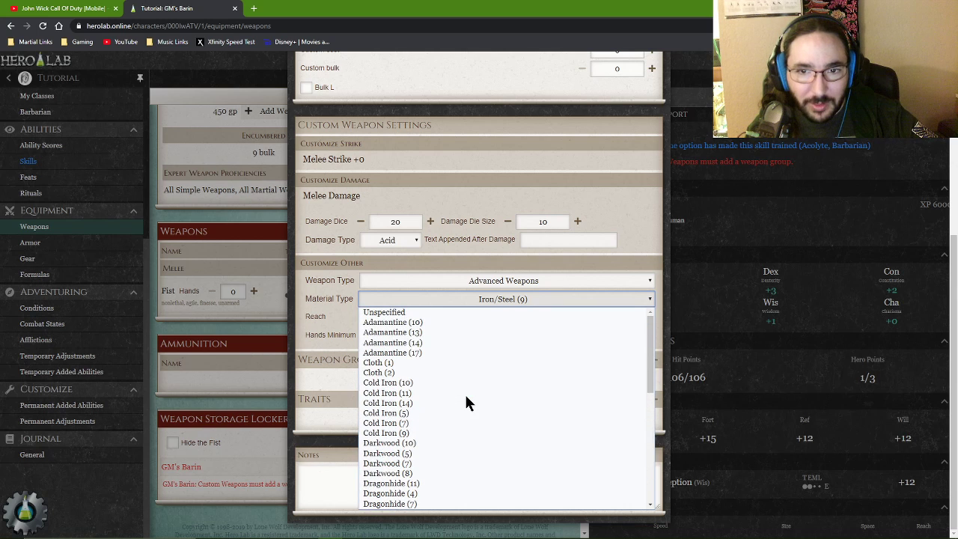
left_click(424, 353)
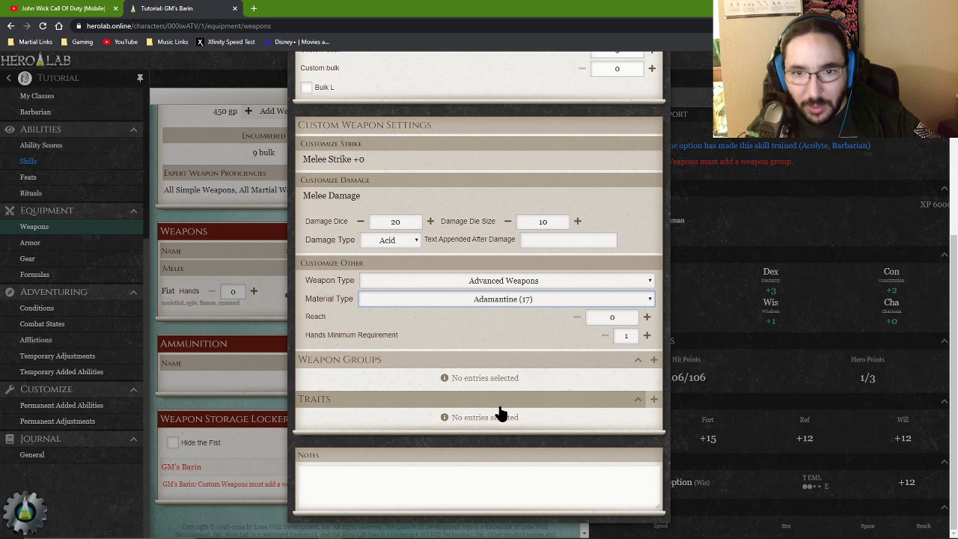
- Add the Swords weapon group to the custom weapon GM's Barin and close the group selection
left_click(654, 362)
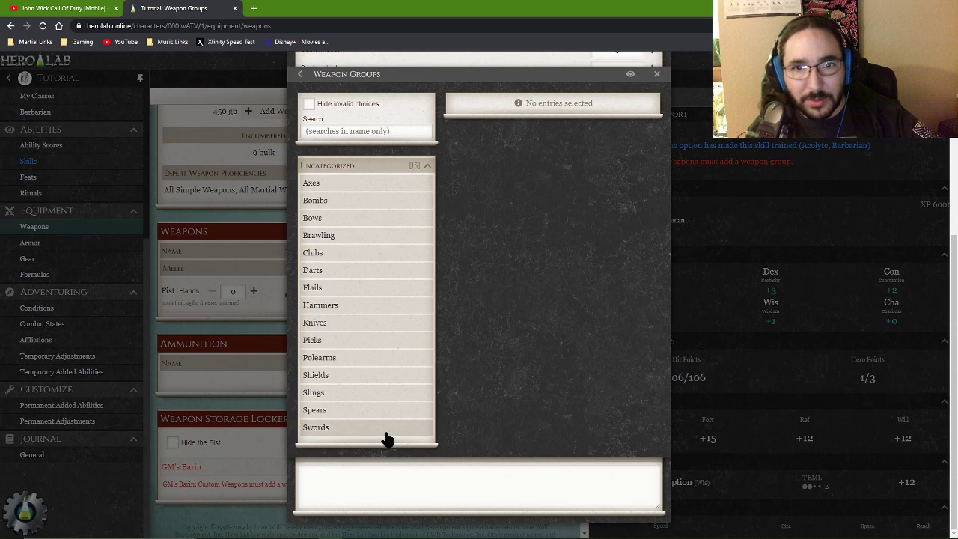
left_click(318, 431)
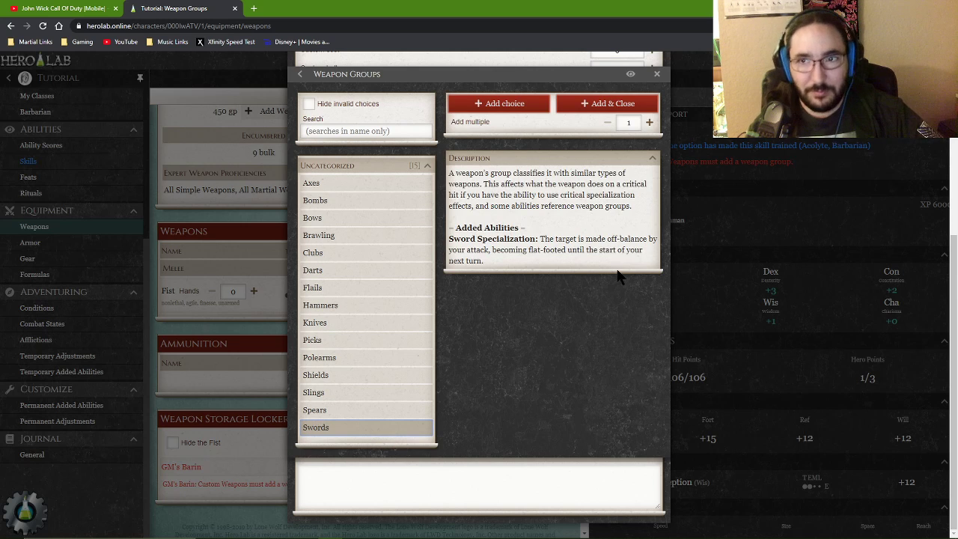
left_click(597, 108)
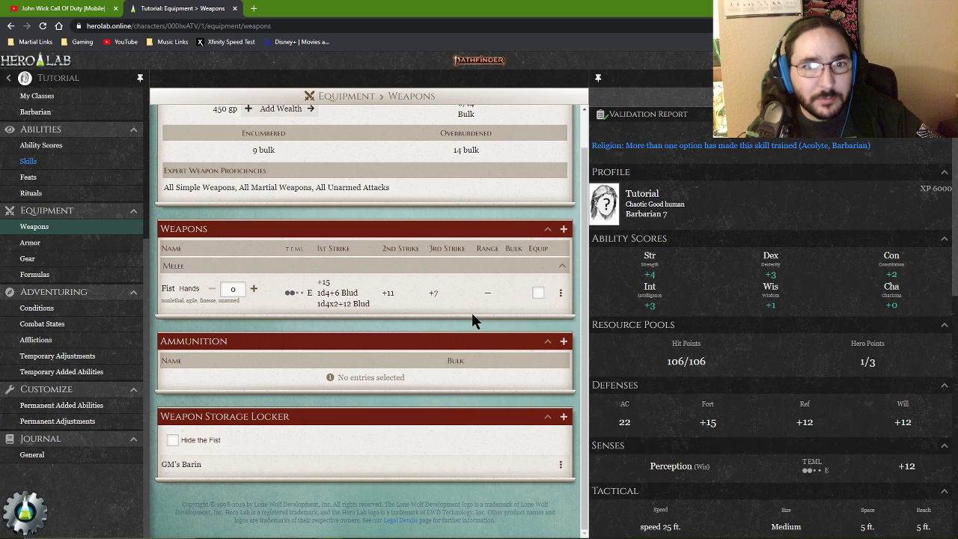
- Open the Fist's details from the weapons list, examine its traits and weapon group, and close them
scroll(473, 320, "up", 1)
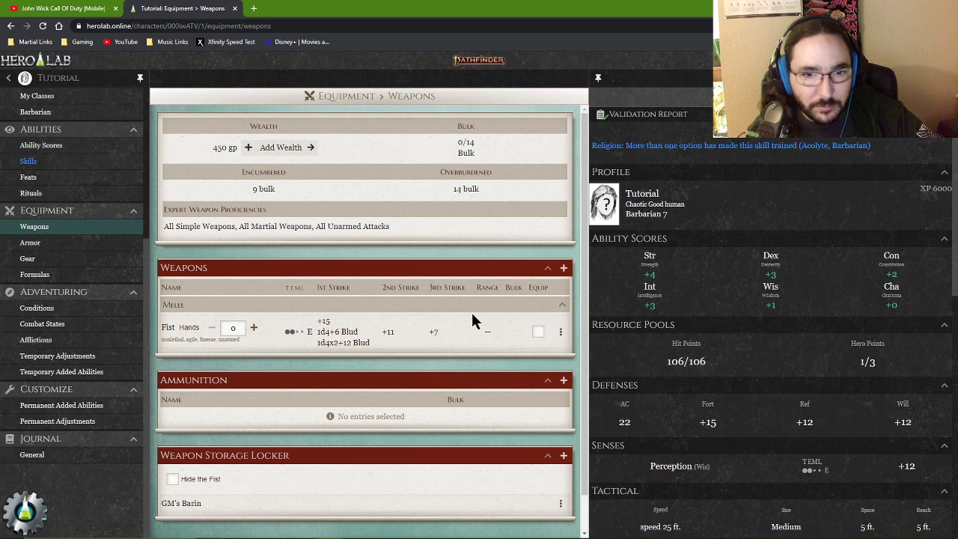
scroll(473, 320, "down", 1)
scroll(473, 321, "up", 1)
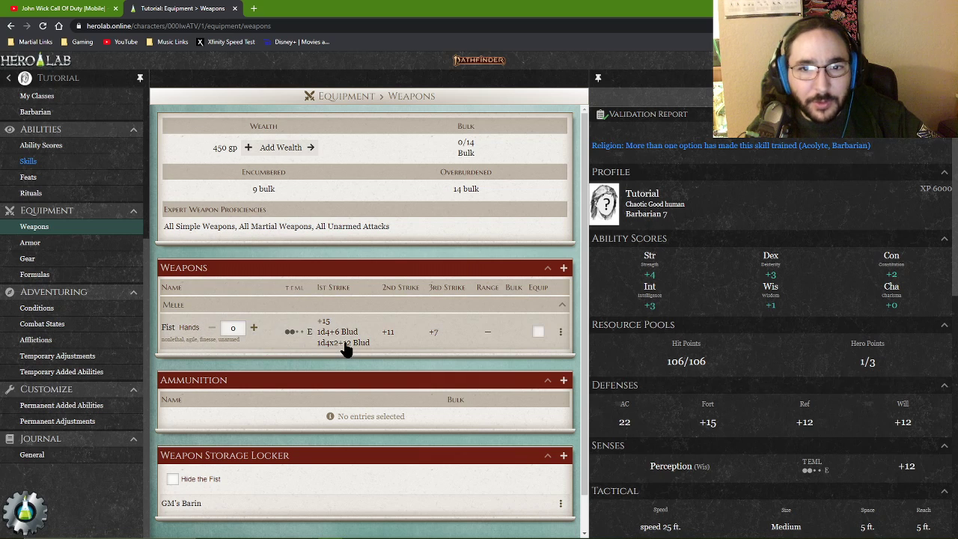
left_click(563, 335)
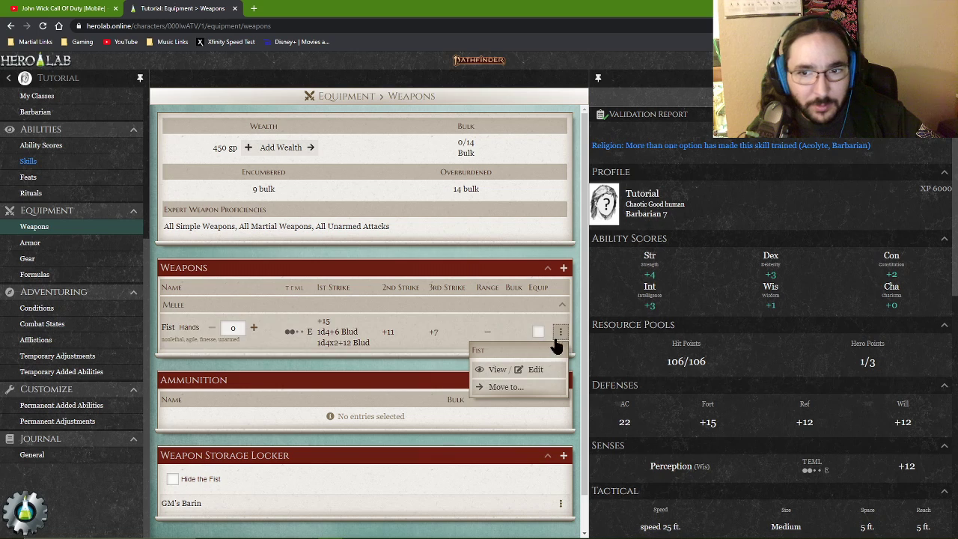
left_click(537, 374)
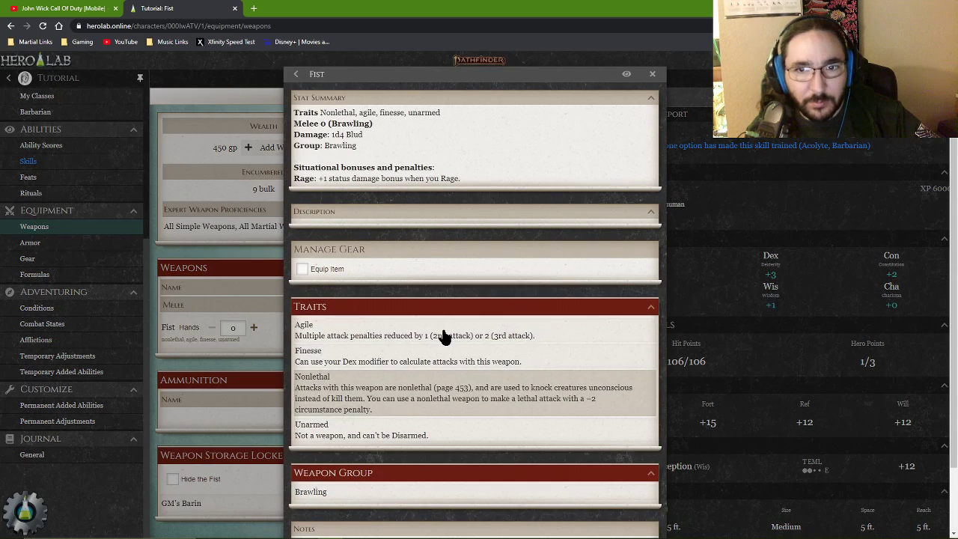
scroll(534, 320, "down", 2)
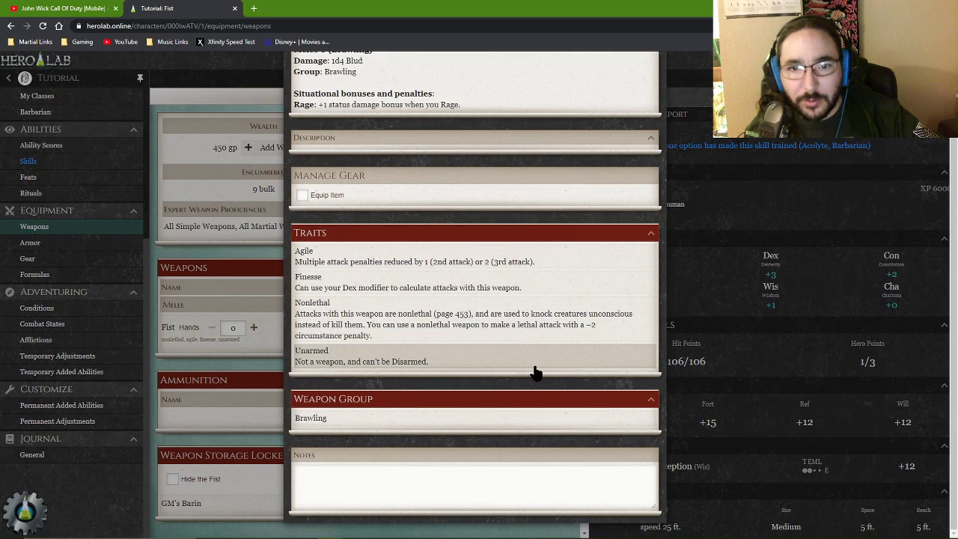
scroll(535, 347, "up", 2)
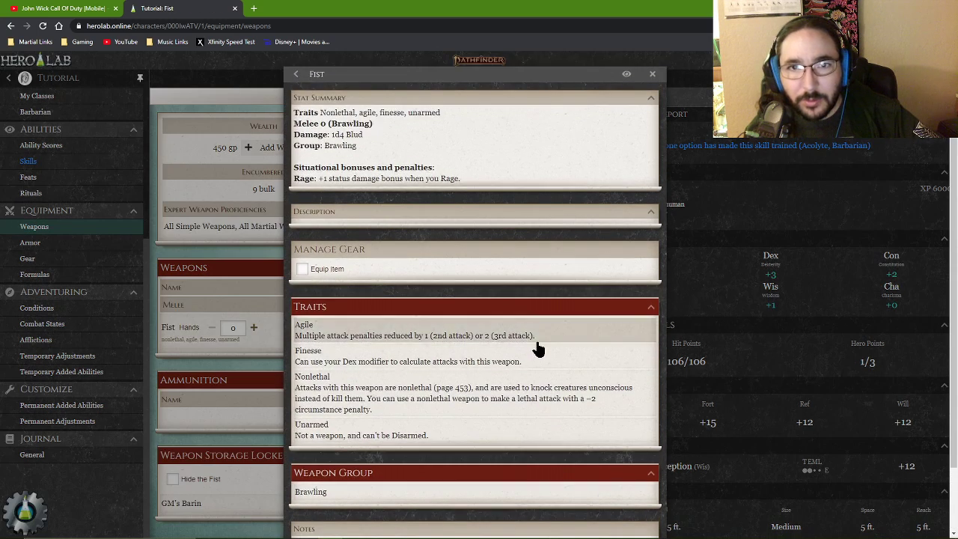
left_click(652, 74)
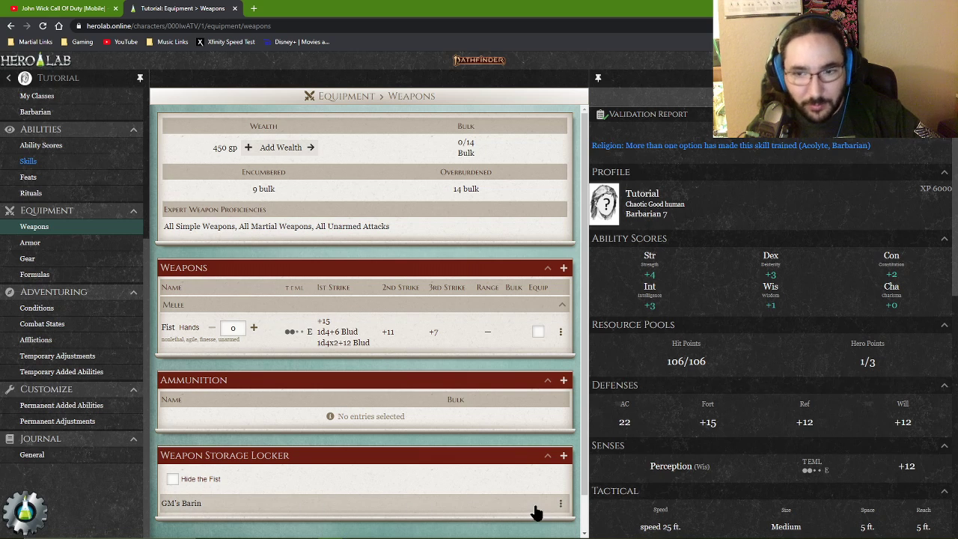
- Open GM's Barin in the storage locker for editing and add the Deadly trait
left_click(561, 504)
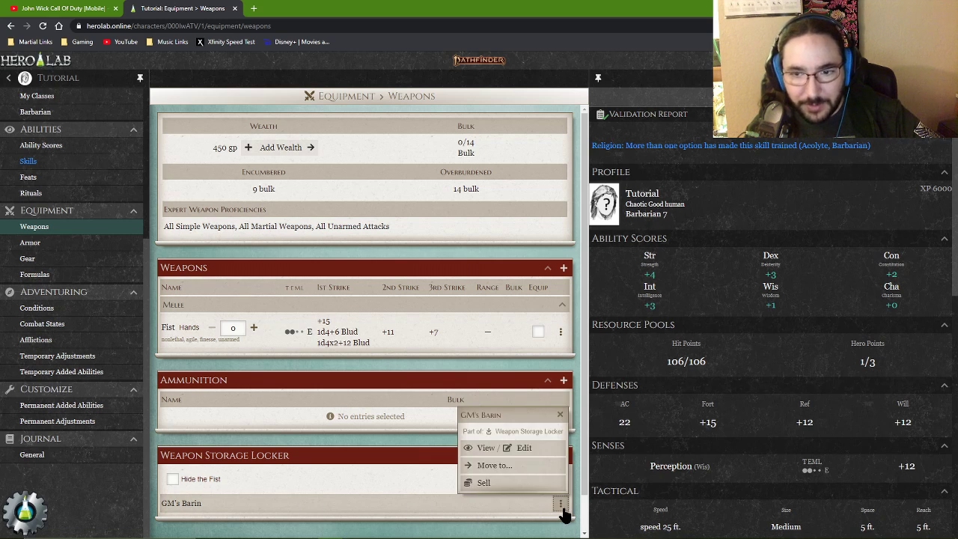
left_click(525, 452)
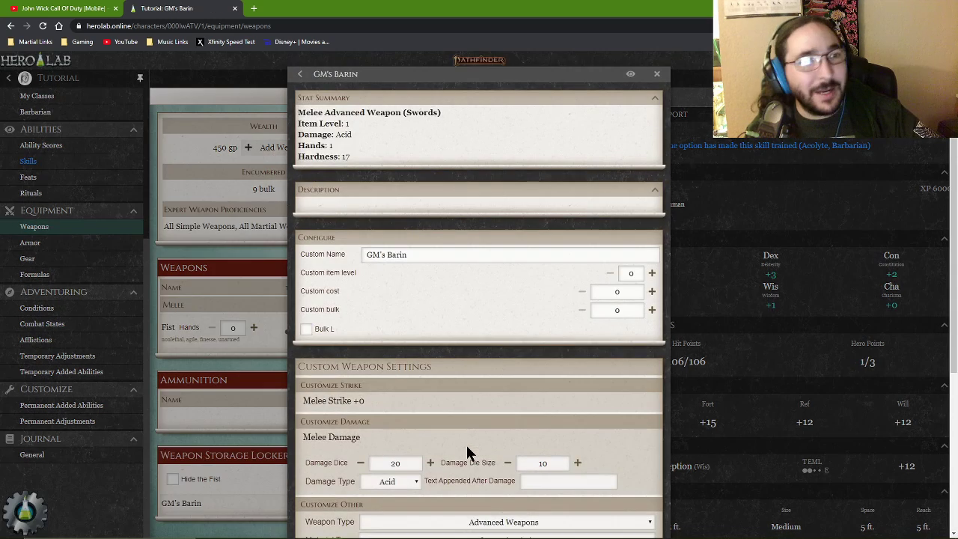
scroll(602, 412, "down", 3)
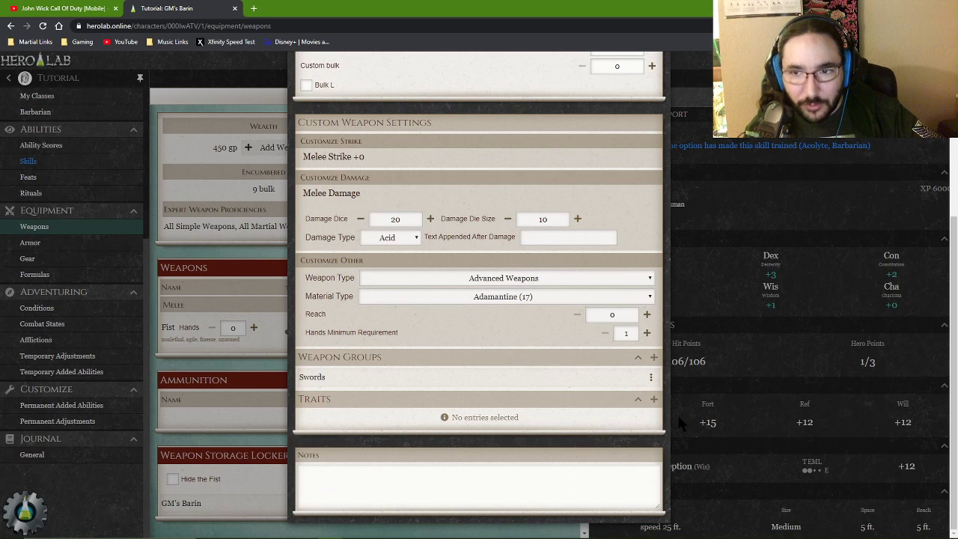
left_click(654, 401)
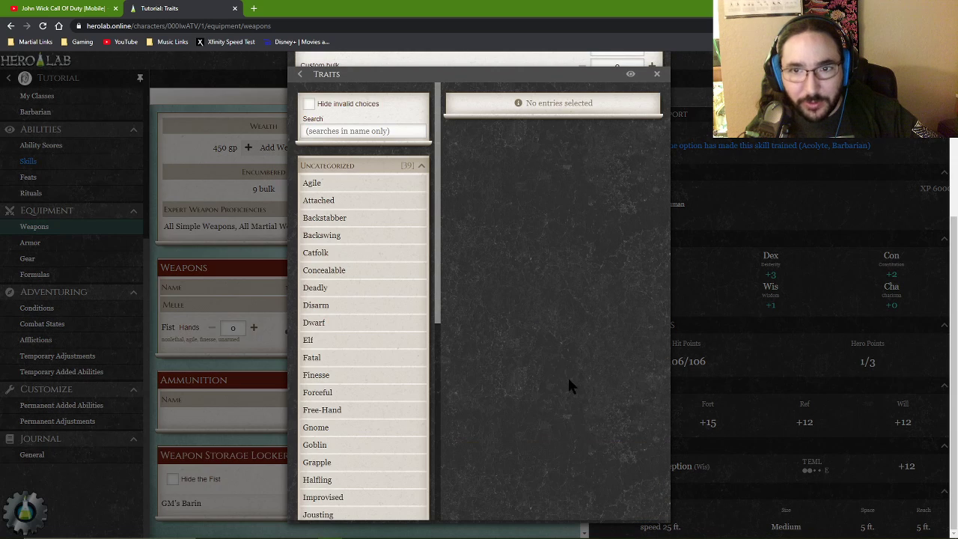
left_click(323, 288)
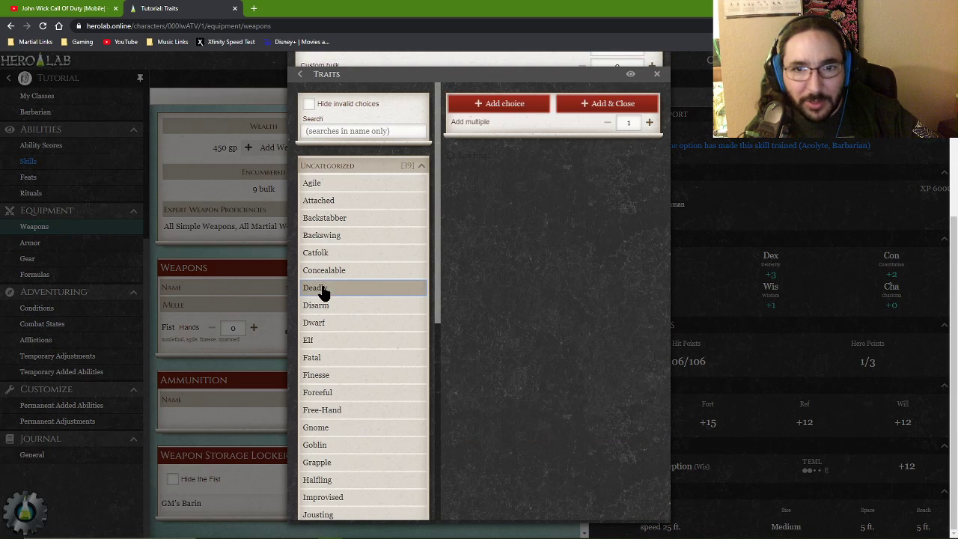
left_click(509, 111)
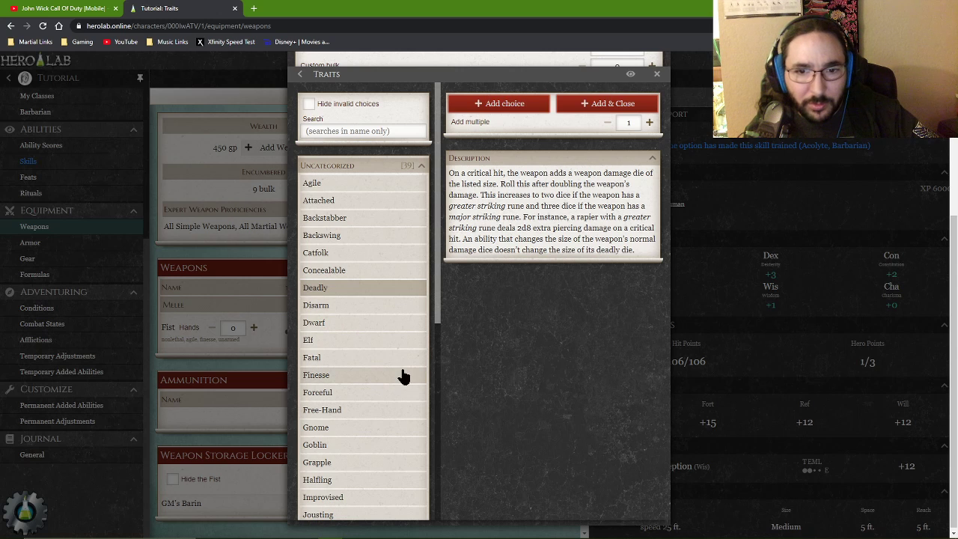
- Add the Sweep trait to GM's Barin and close the weapon's editor
scroll(403, 376, "down", 5)
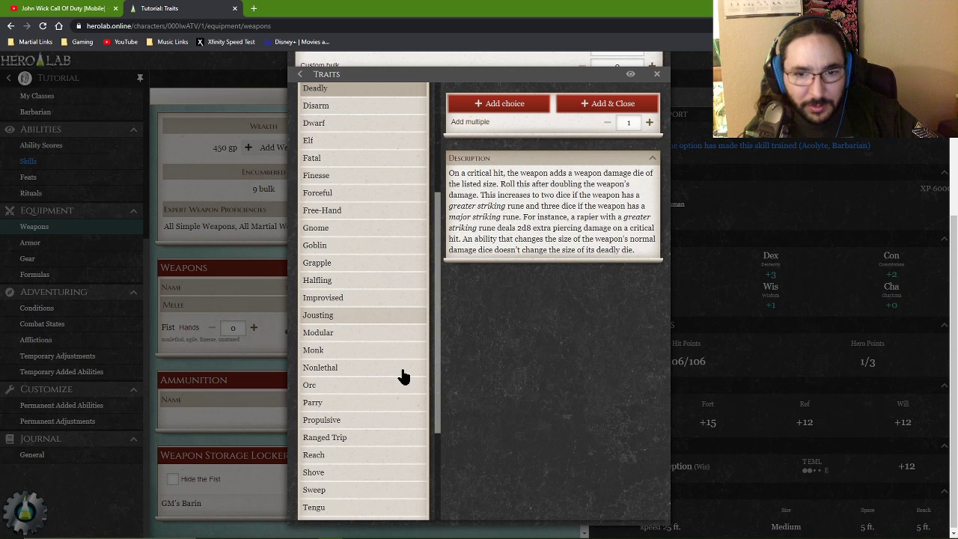
scroll(403, 376, "down", 2)
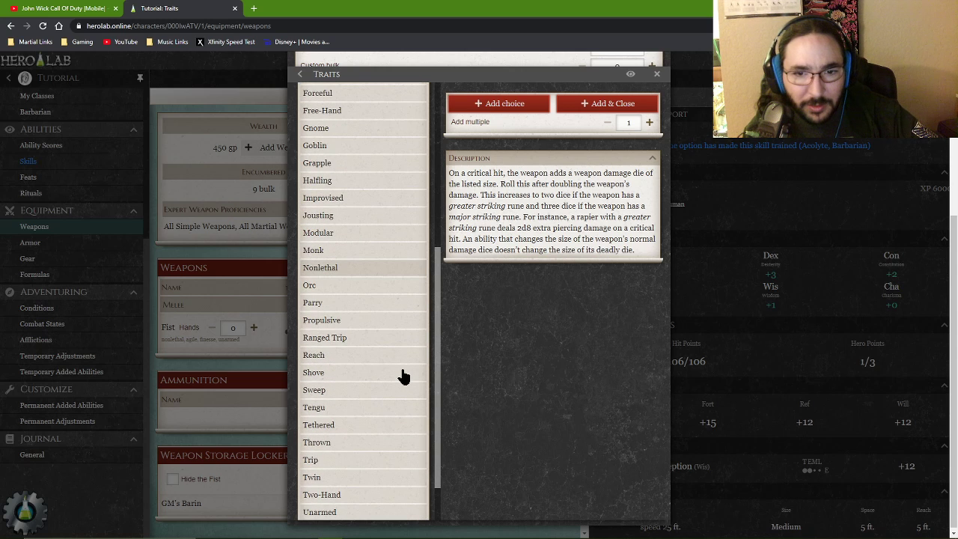
left_click(369, 393)
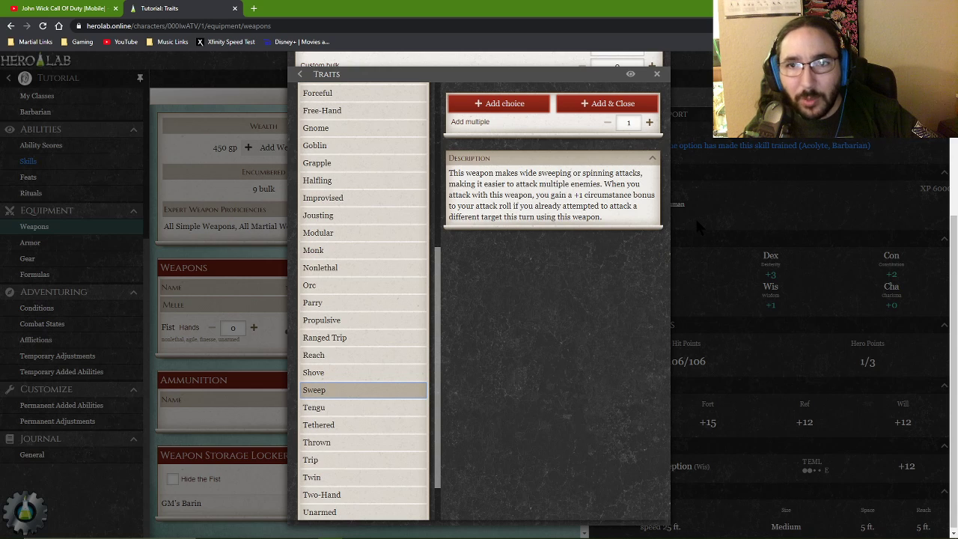
left_click(596, 105)
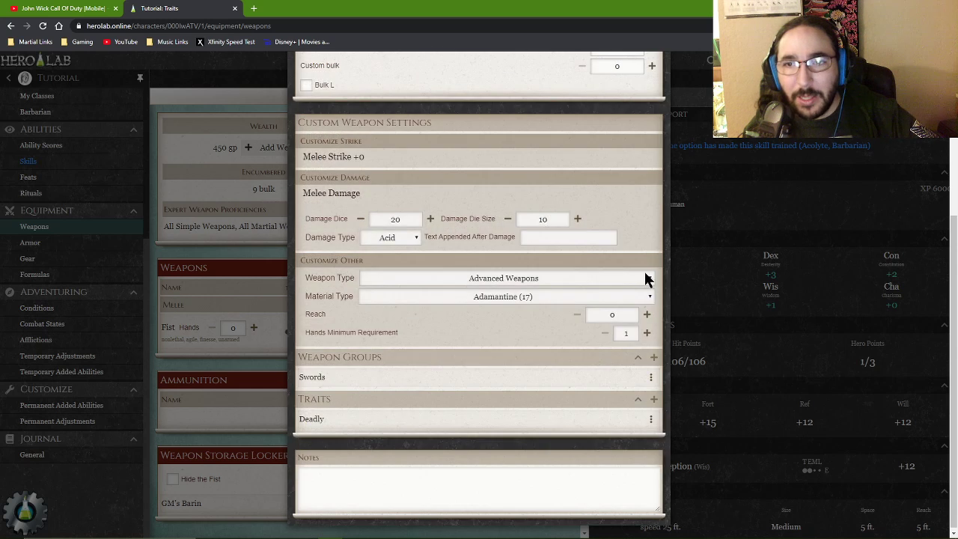
left_click(671, 286)
- Reopen GM's Barin, review its stat summary, weapon settings, traits and notes field, and close it
scroll(396, 479, "down", 1)
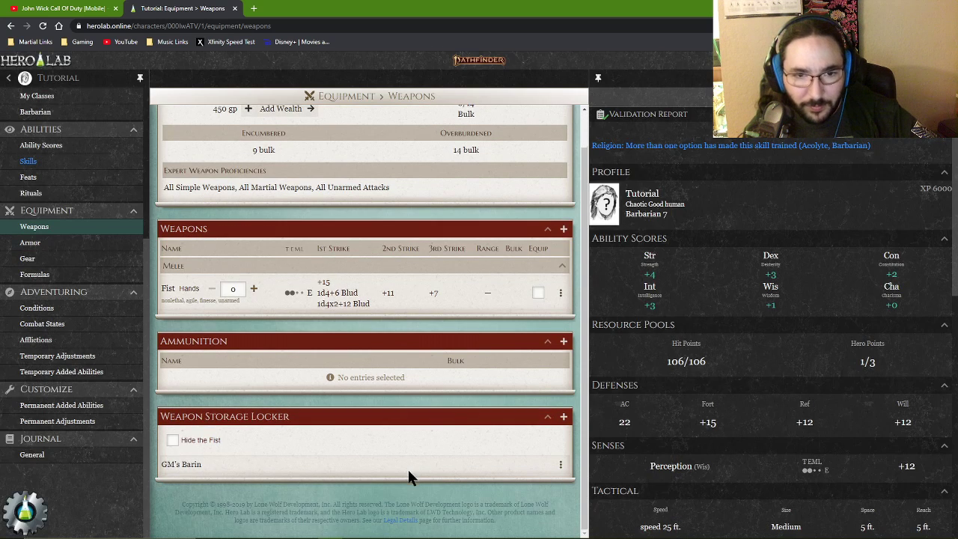
left_click(395, 468)
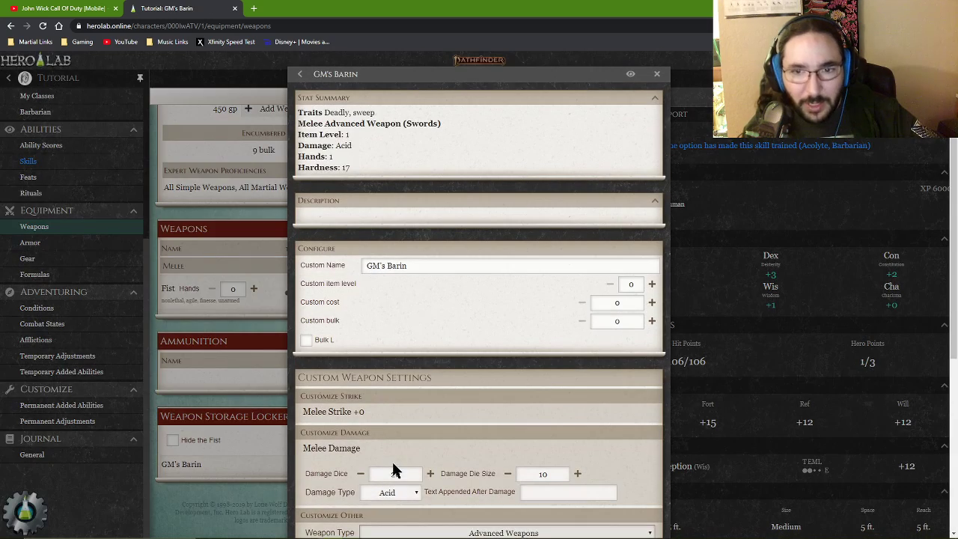
scroll(554, 329, "down", 4)
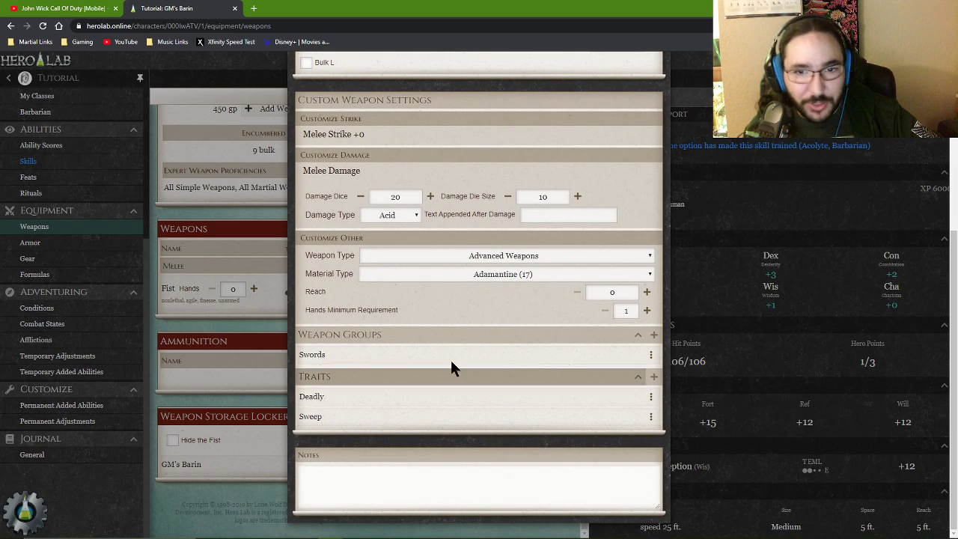
left_click(411, 488)
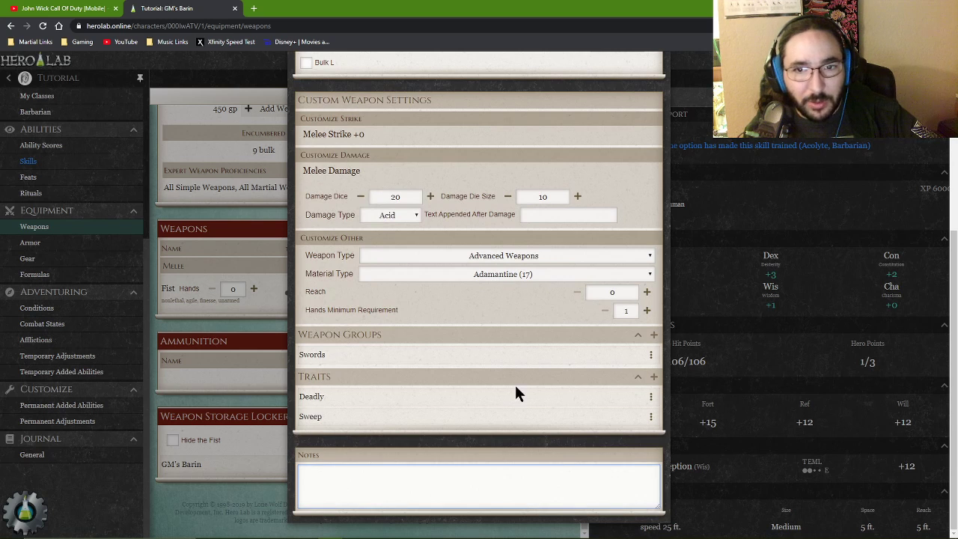
scroll(515, 391, "up", 1)
scroll(515, 385, "up", 3)
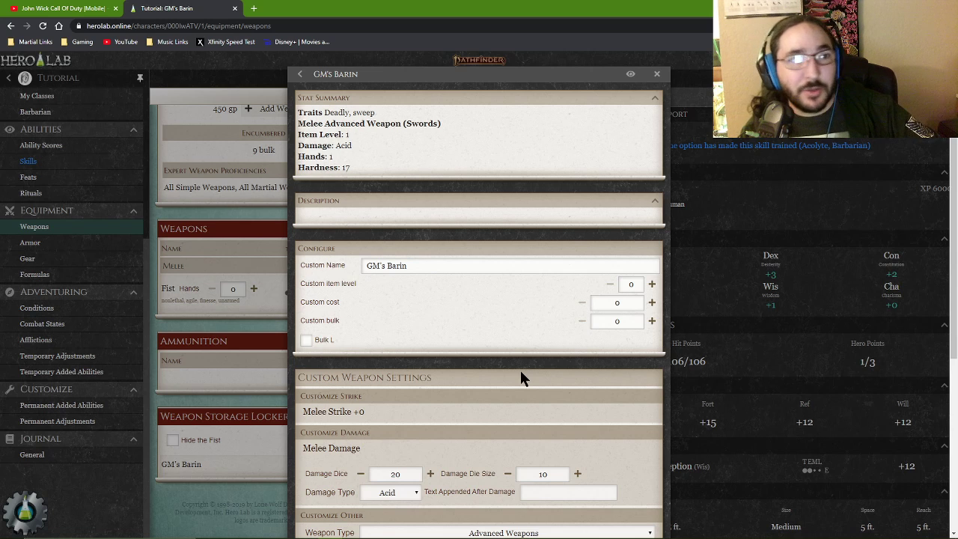
left_click(657, 73)
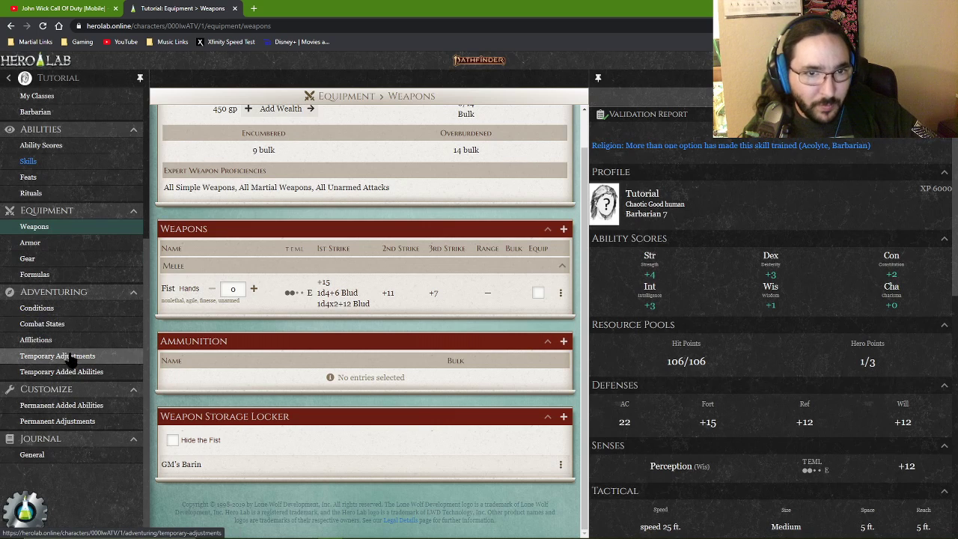
- Add one Medium Custom Armor to the character's armor for free and close the item selection
left_click(39, 244)
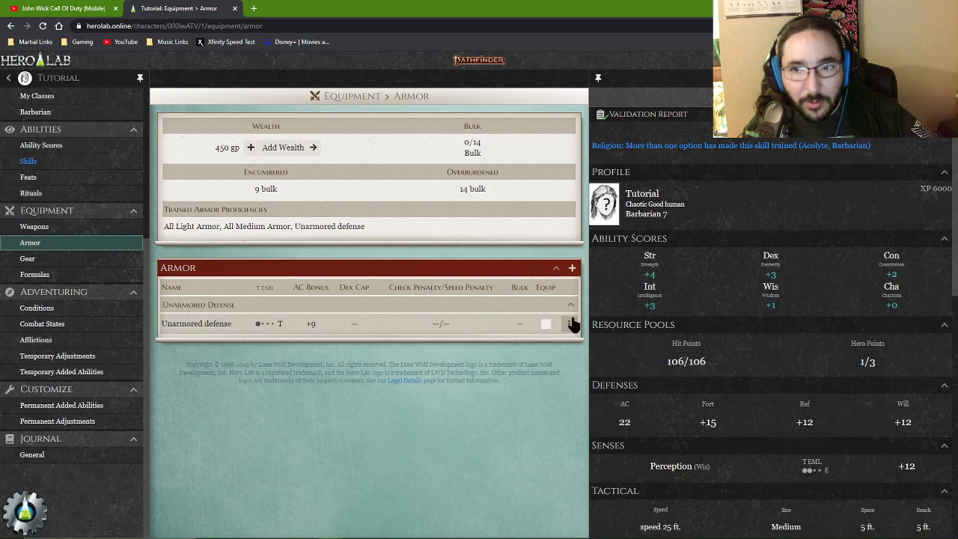
left_click(572, 268)
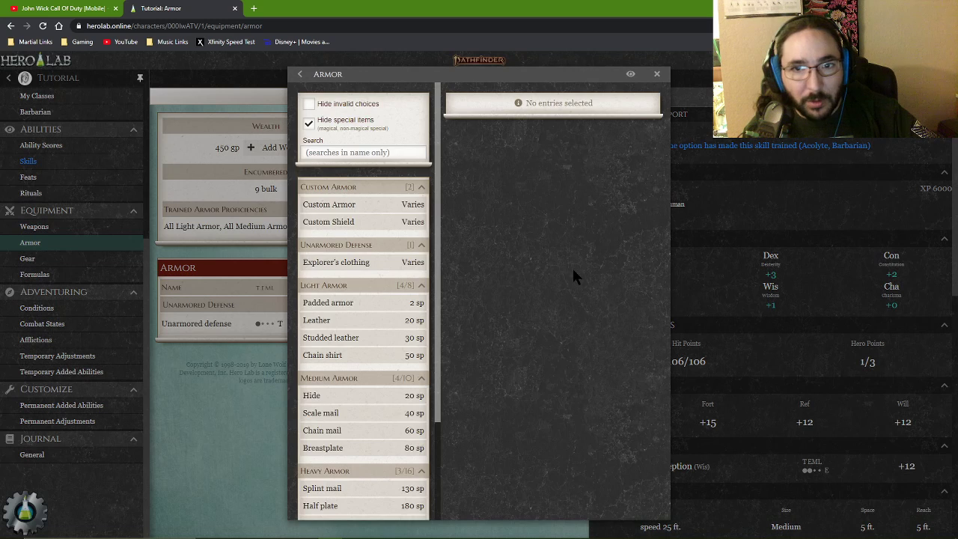
left_click(334, 207)
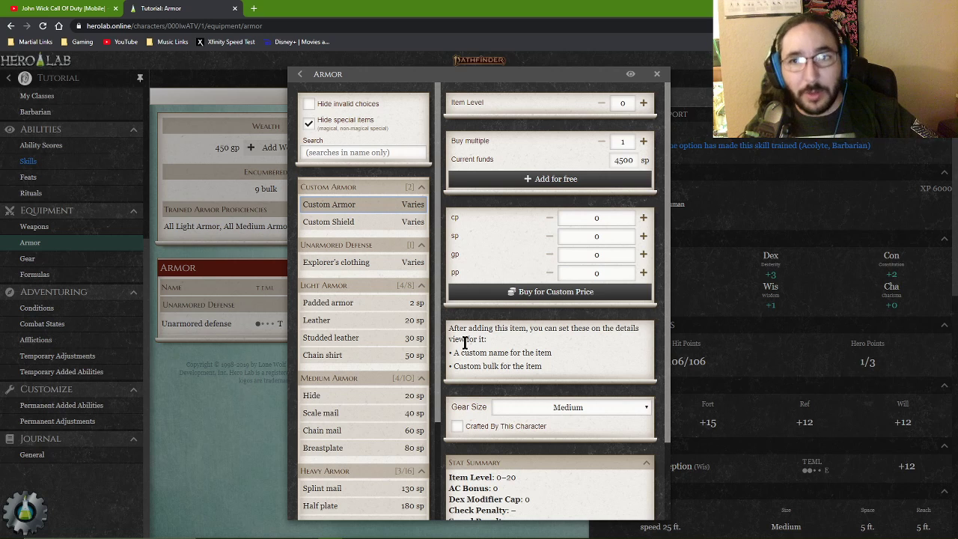
left_click(503, 179)
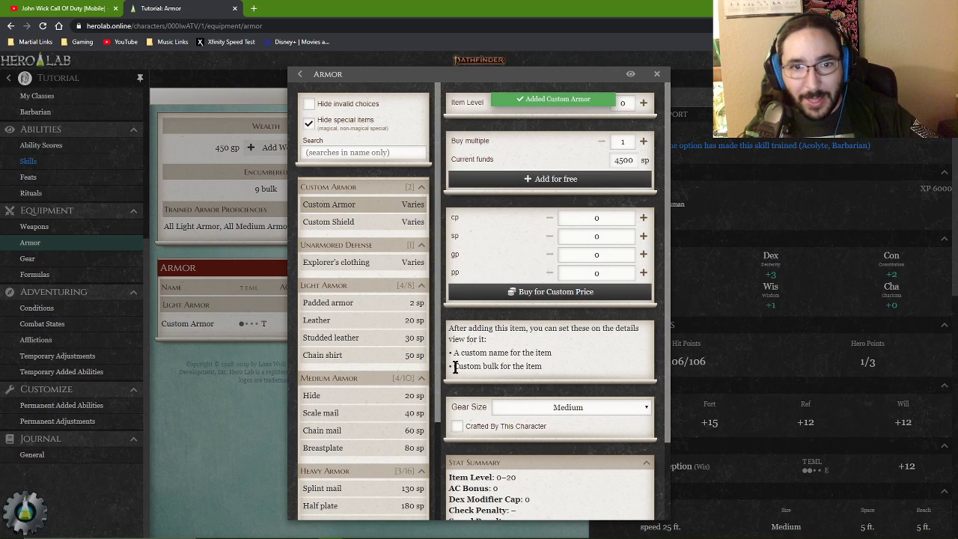
left_click(657, 74)
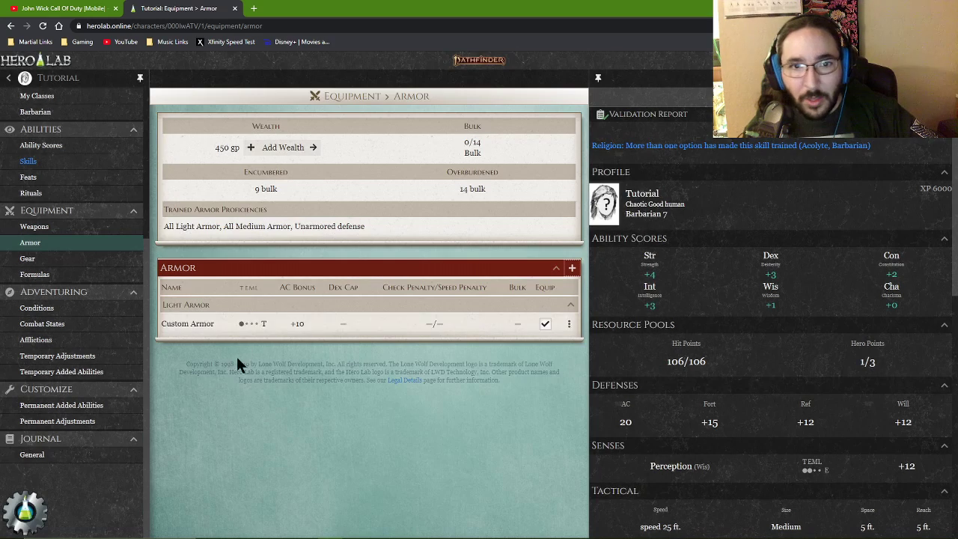
- Open the custom armor for editing and check the armor type choices in its custom armor settings
left_click(569, 323)
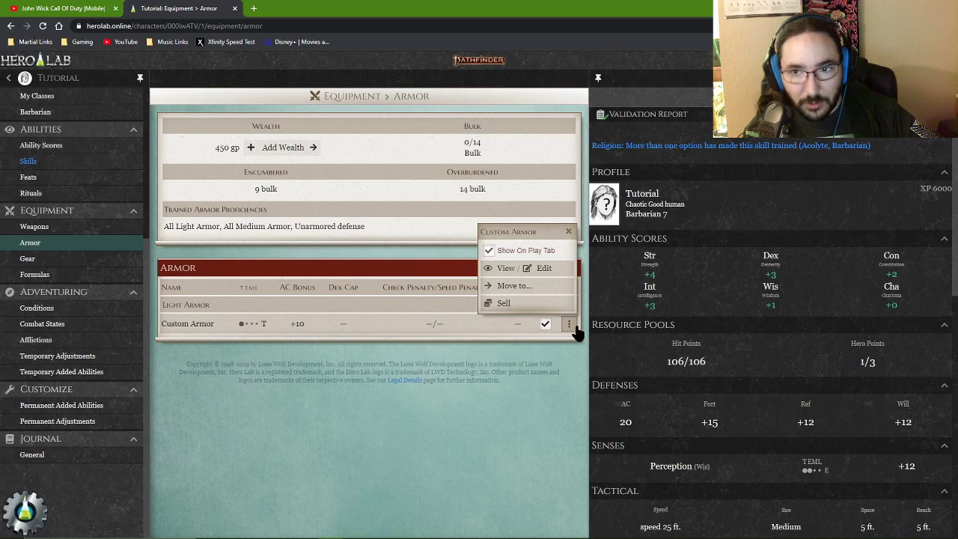
left_click(545, 269)
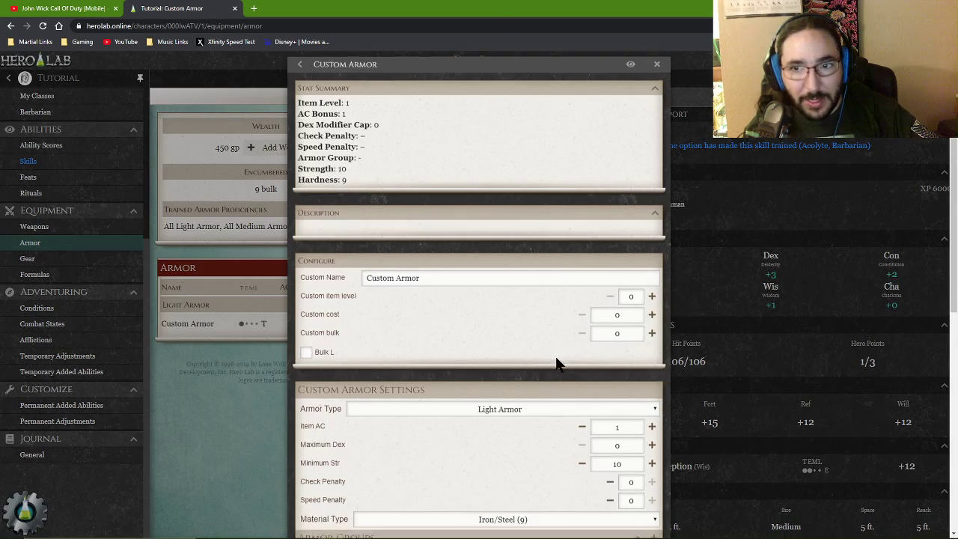
scroll(569, 363, "down", 4)
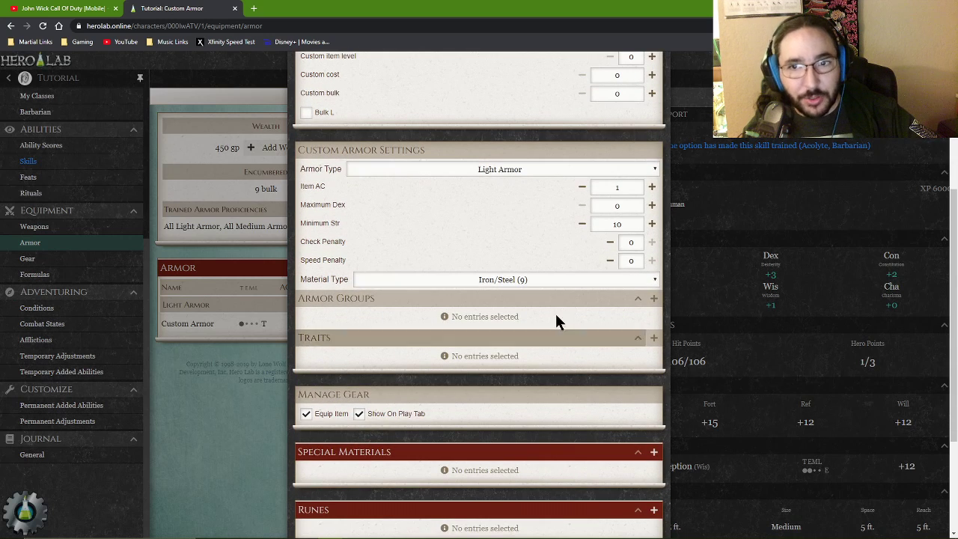
left_click(479, 170)
left_click(480, 176)
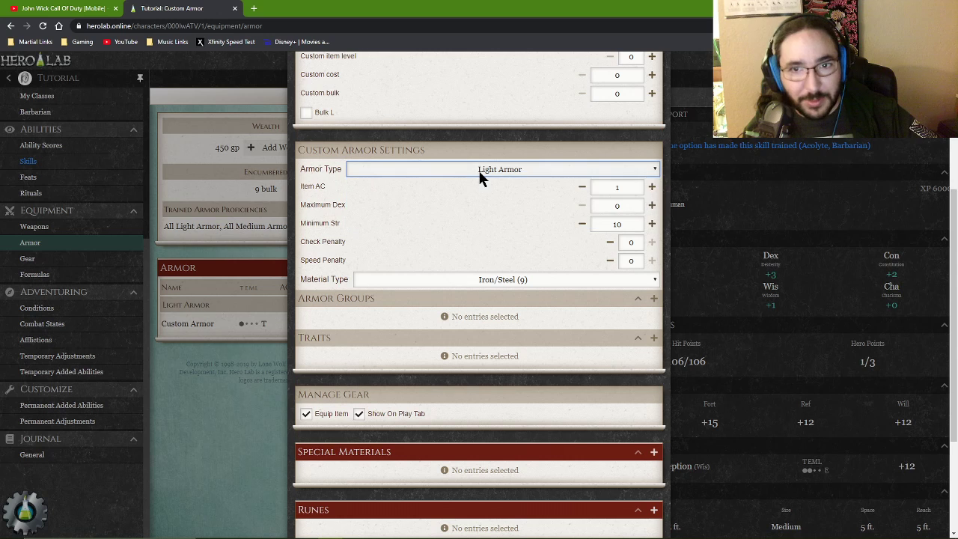
- Check the custom armor's material type choices, review its remaining sections down to the notes, and close its editor
left_click(488, 281)
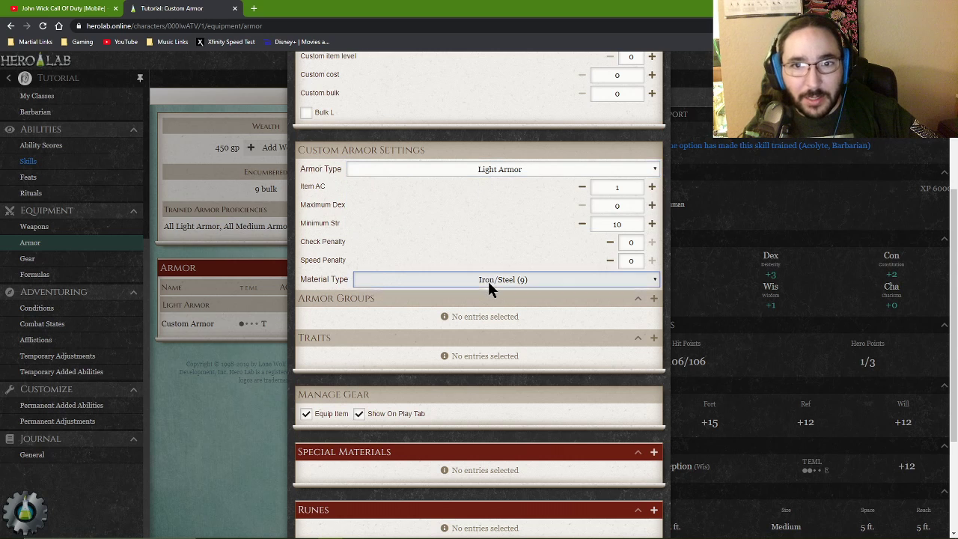
left_click(487, 280)
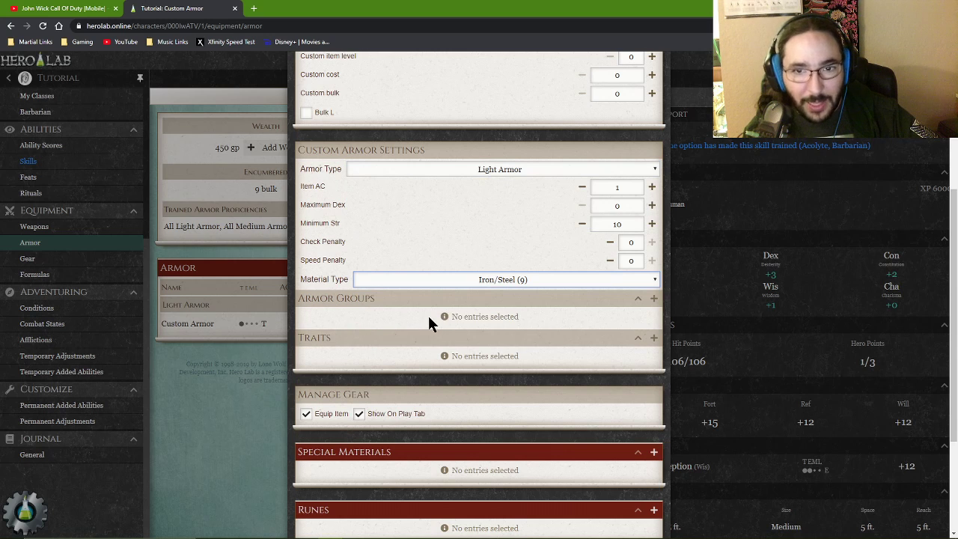
scroll(462, 385, "down", 2)
scroll(462, 393, "down", 1)
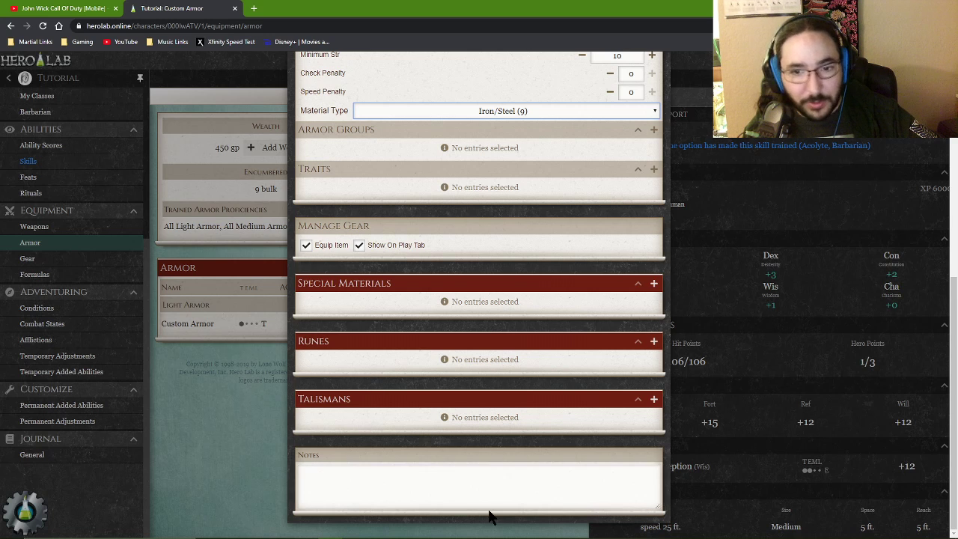
scroll(614, 197, "up", 5)
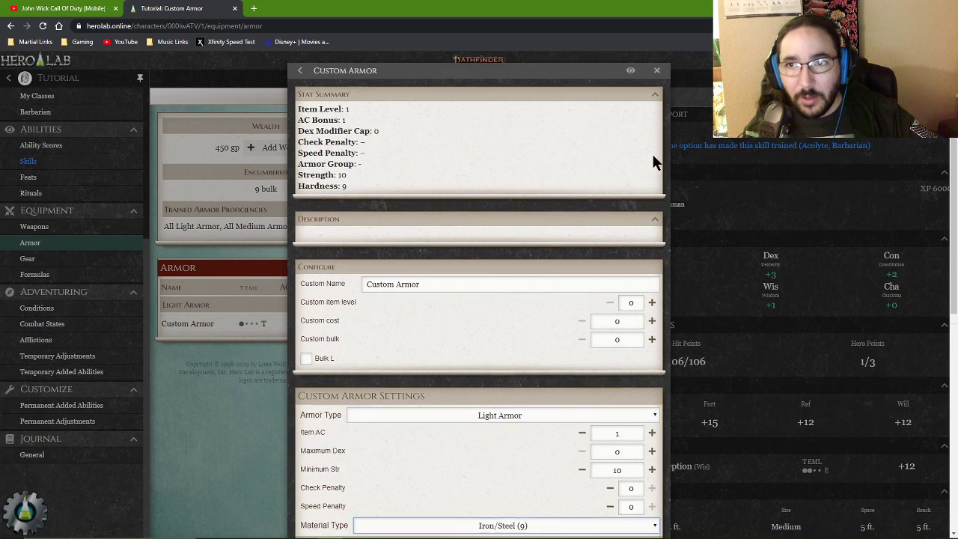
left_click(655, 76)
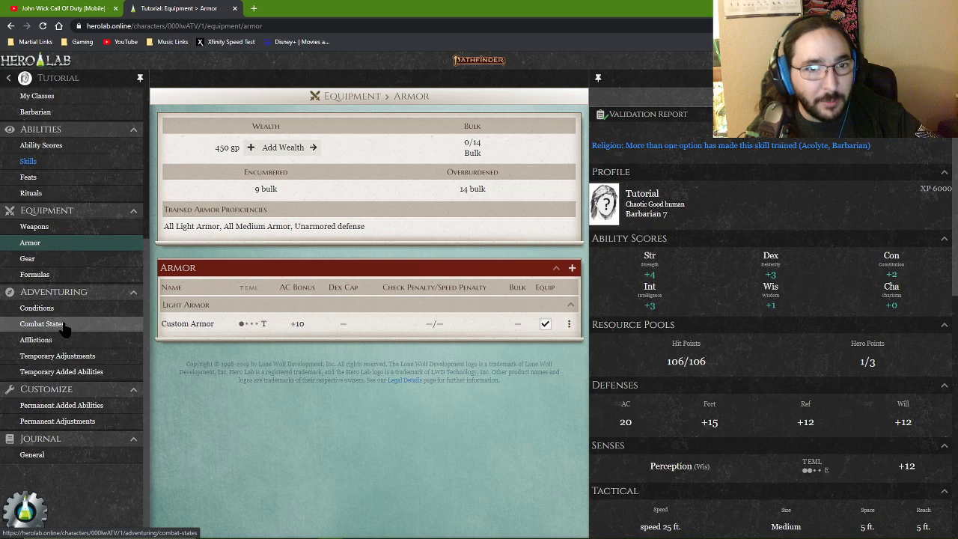
- Go to the character's gear equipment and open the selection for adding special items
scroll(64, 298, "up", 2)
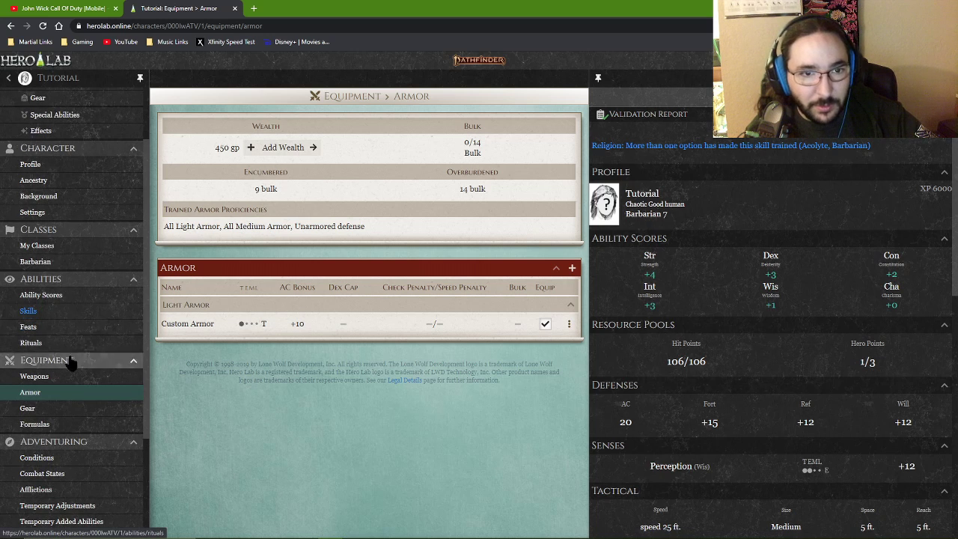
left_click(59, 413)
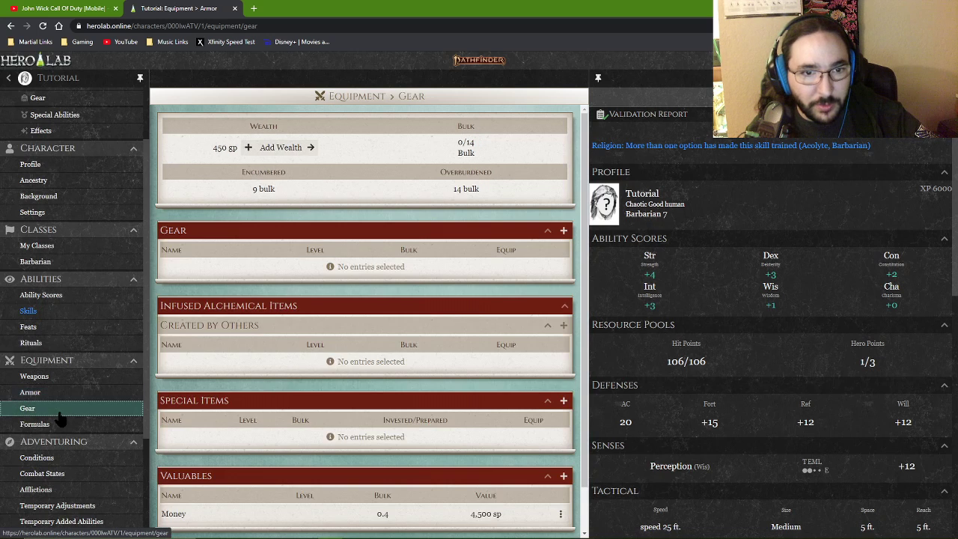
scroll(558, 416, "down", 1)
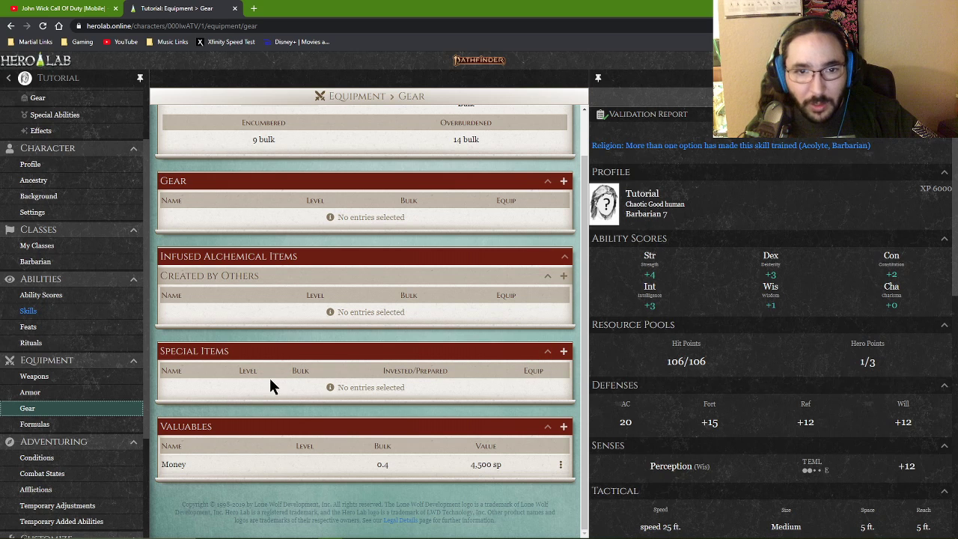
left_click(563, 352)
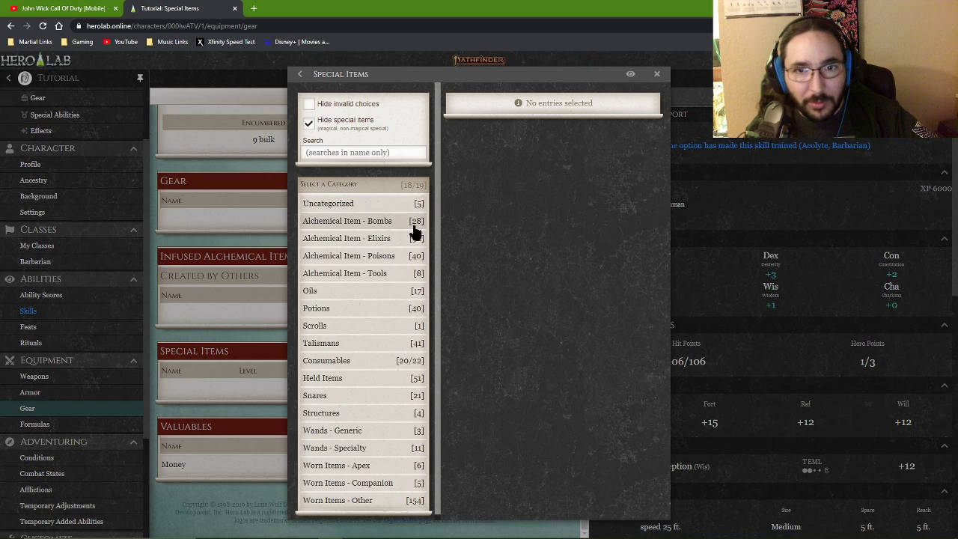
- Search the special items for "Bag of hold" and open the matching Held Items category
left_click(332, 150)
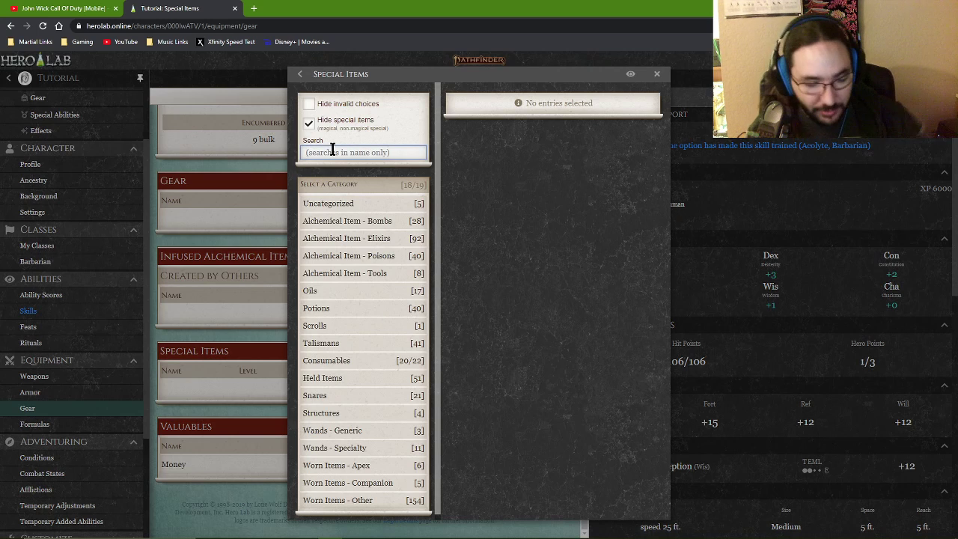
type("Bag of")
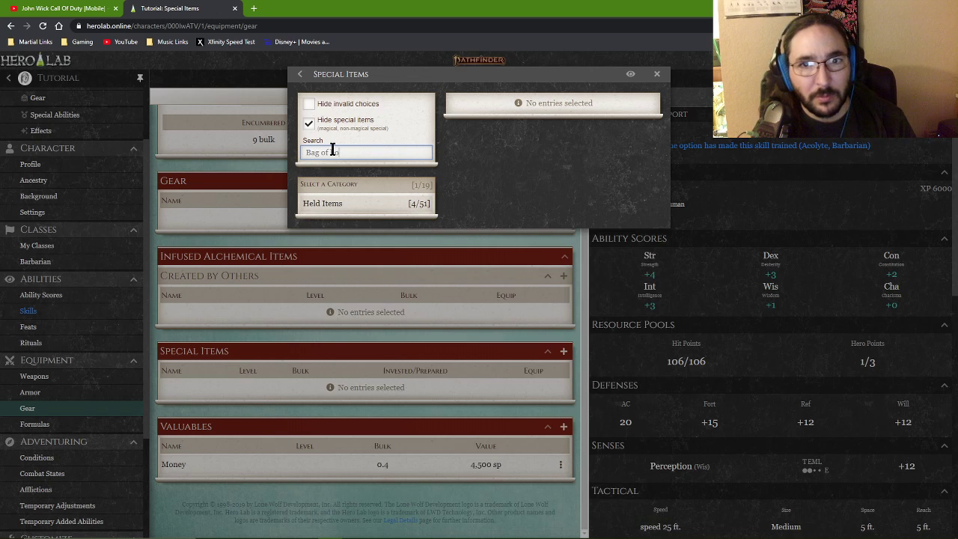
type(" Hold")
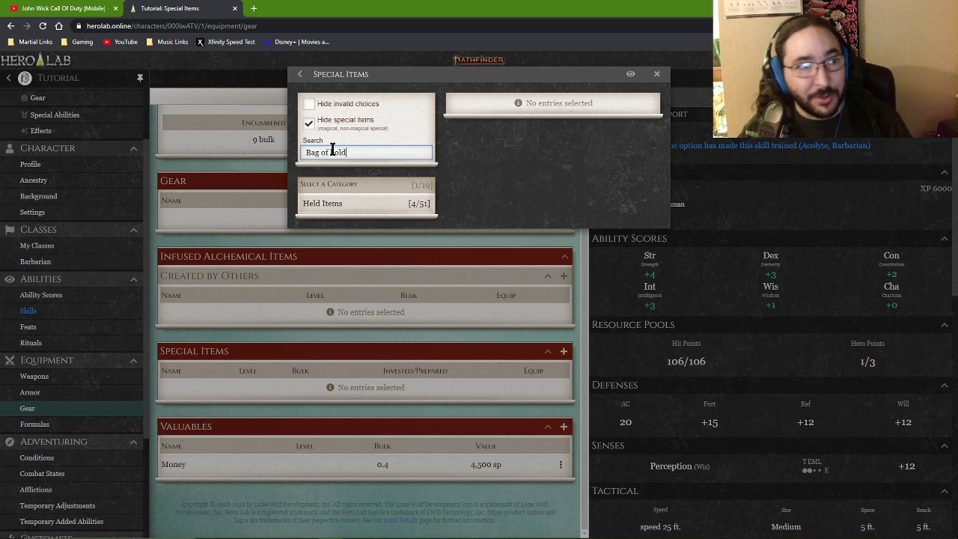
left_click(336, 211)
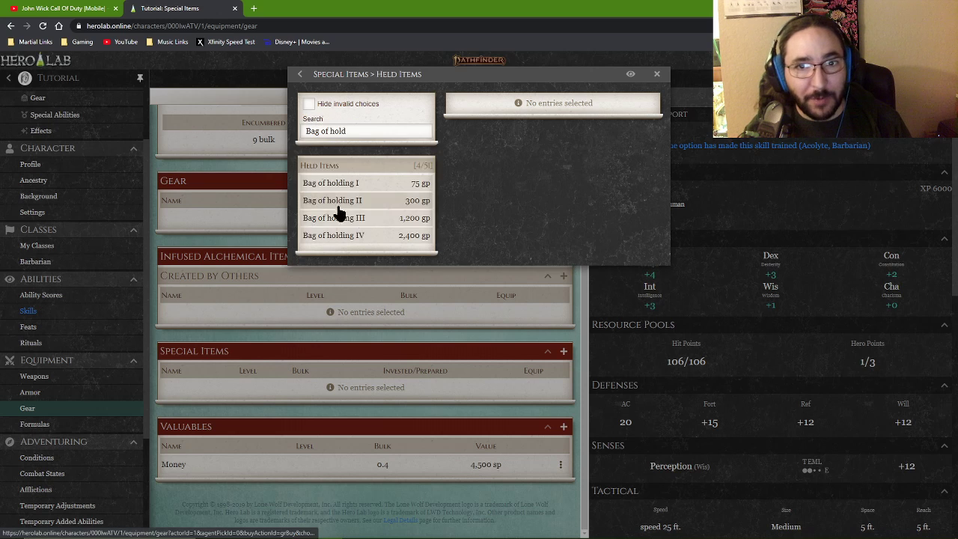